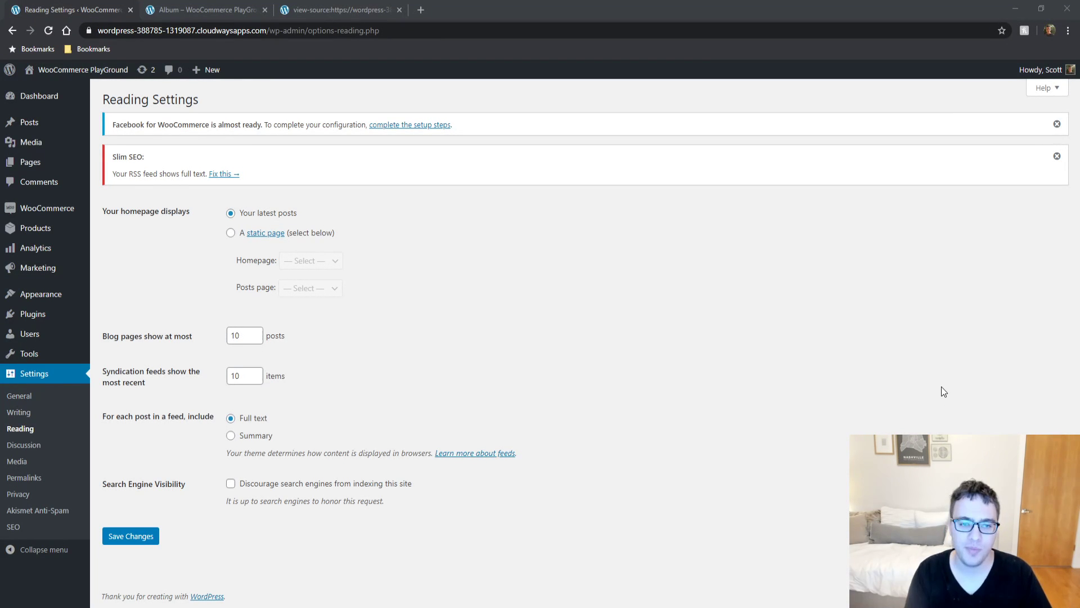
Step: Close the page-source and album tabs and save Reading Settings with feeds set to Summary
{"action": "left_click", "coordinate": [397, 9]}
{"action": "left_click", "coordinate": [265, 10]}
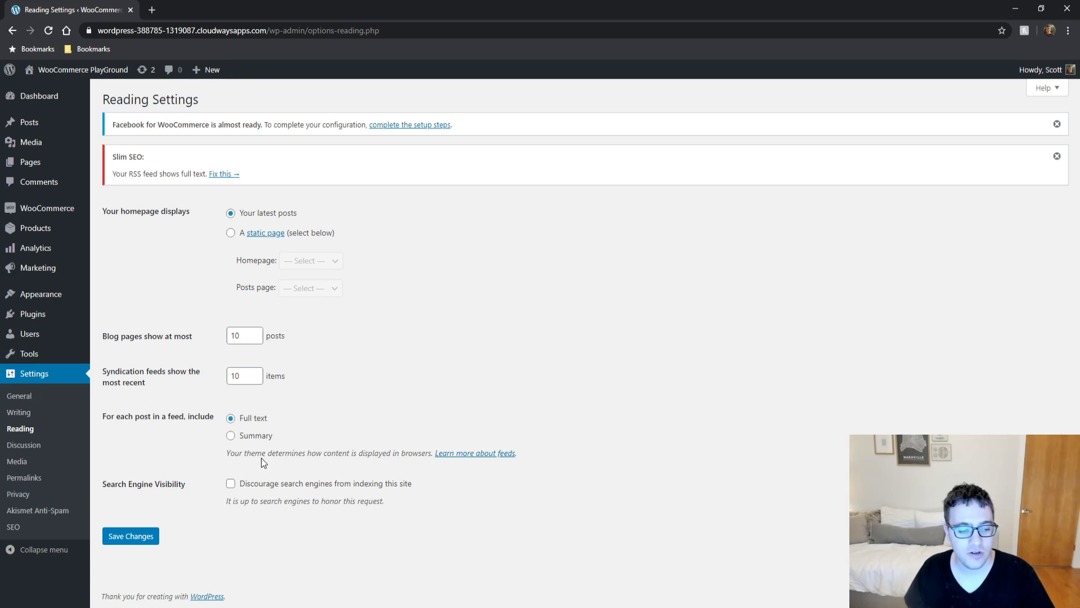
{"action": "left_click", "coordinate": [232, 437]}
{"action": "left_click", "coordinate": [136, 537]}
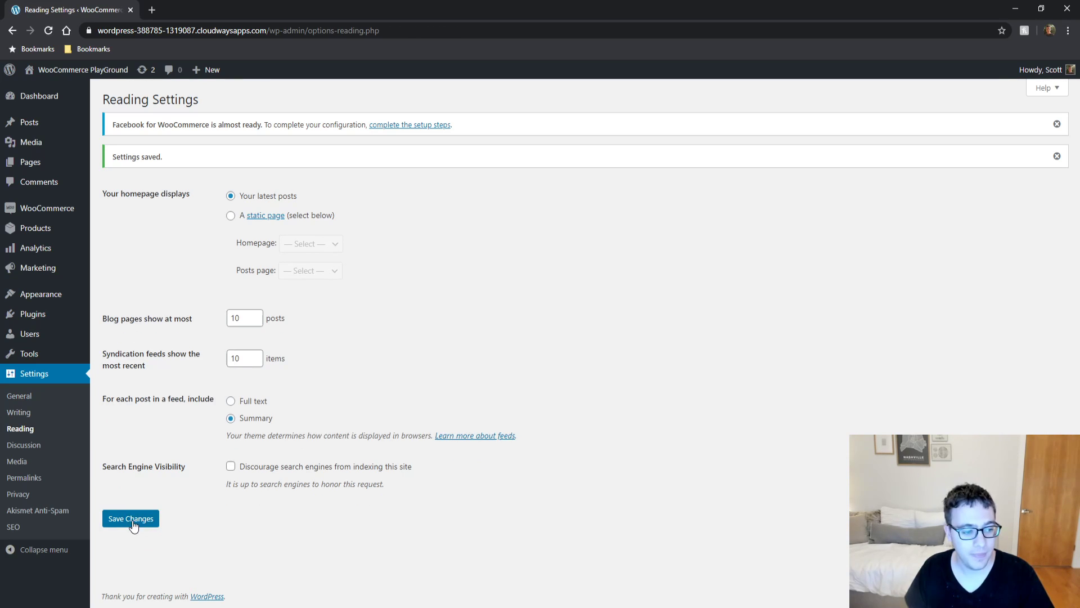
Step: Open Slim SEO's SEO Settings and look through its Homepage and Tools tabs
{"action": "left_click", "coordinate": [40, 527]}
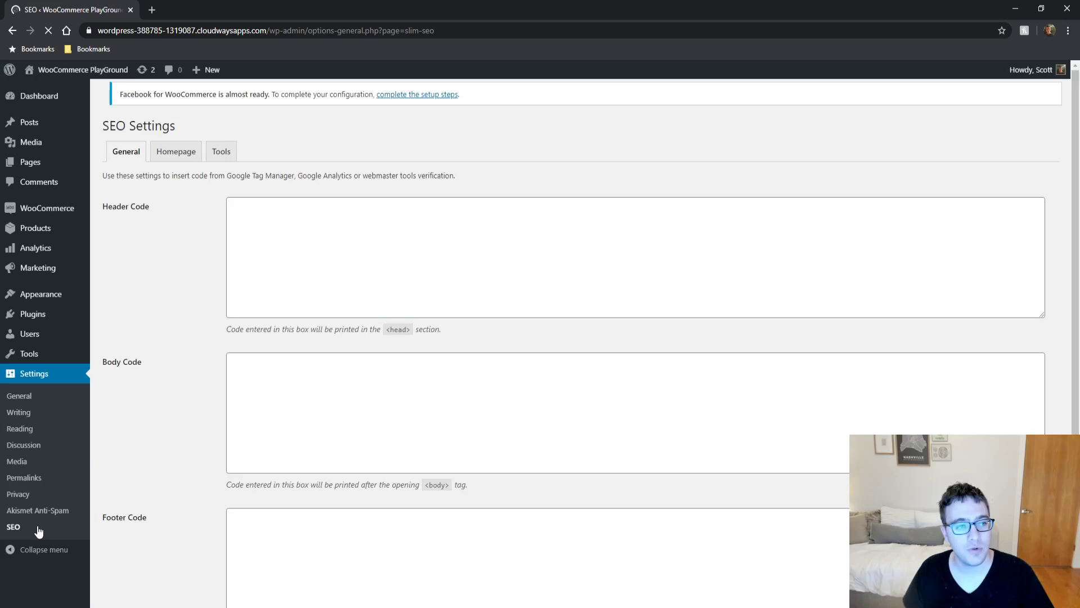
{"action": "scroll", "coordinate": [162, 339], "scroll_direction": "down", "scroll_amount": 3}
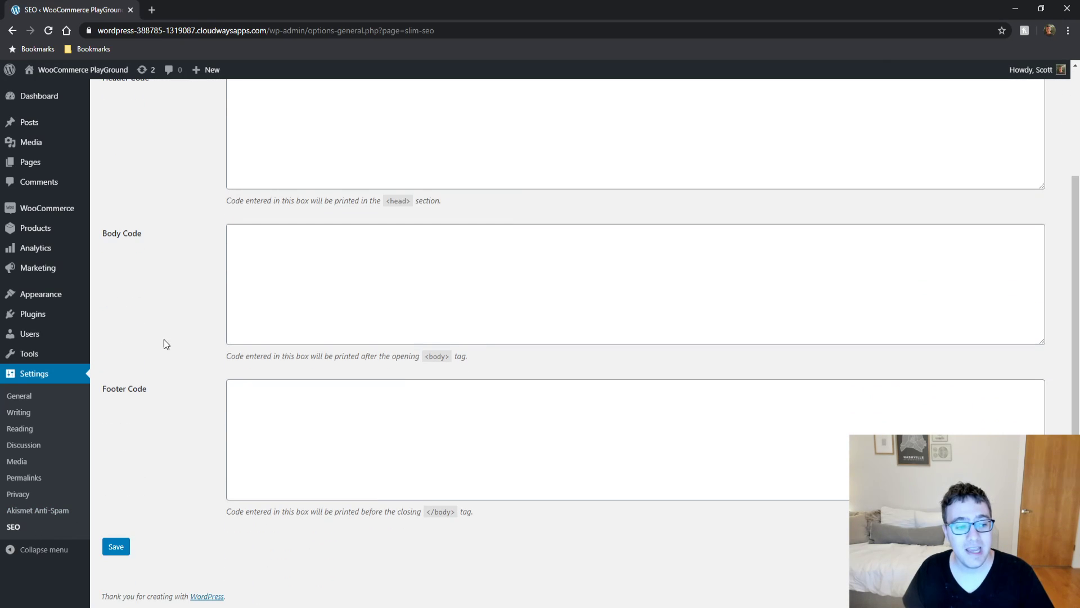
{"action": "scroll", "coordinate": [178, 194], "scroll_direction": "up", "scroll_amount": 3}
{"action": "left_click", "coordinate": [176, 162]}
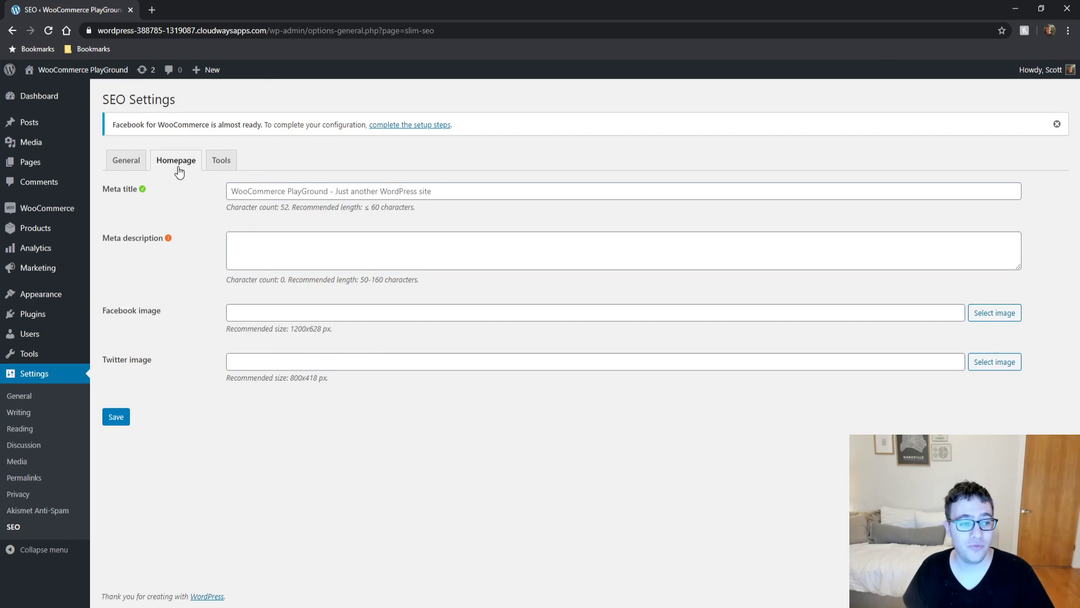
{"action": "left_click", "coordinate": [226, 164]}
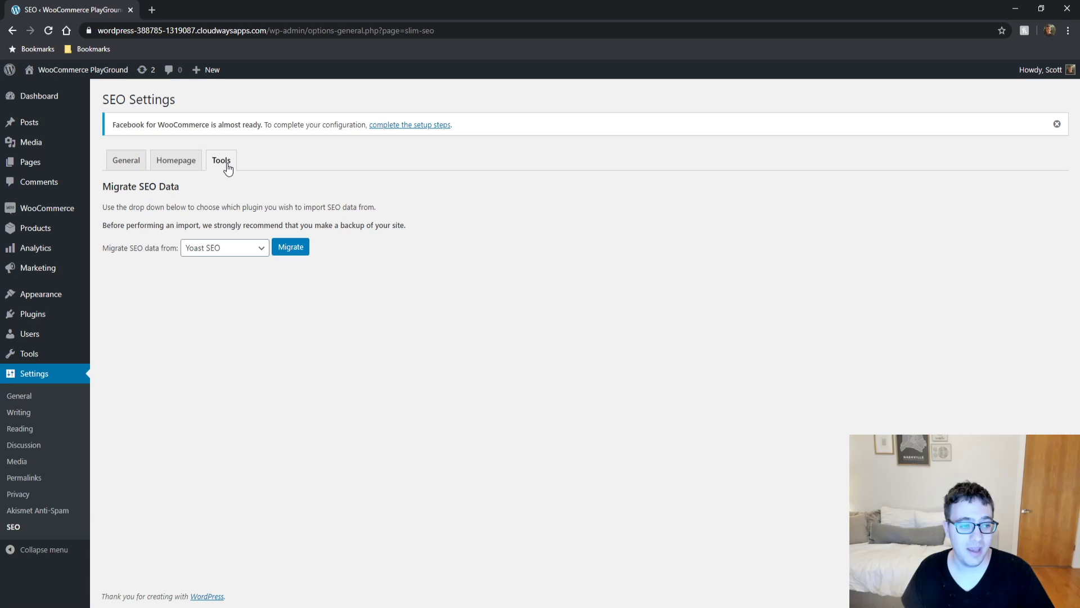
{"action": "left_click", "coordinate": [177, 165]}
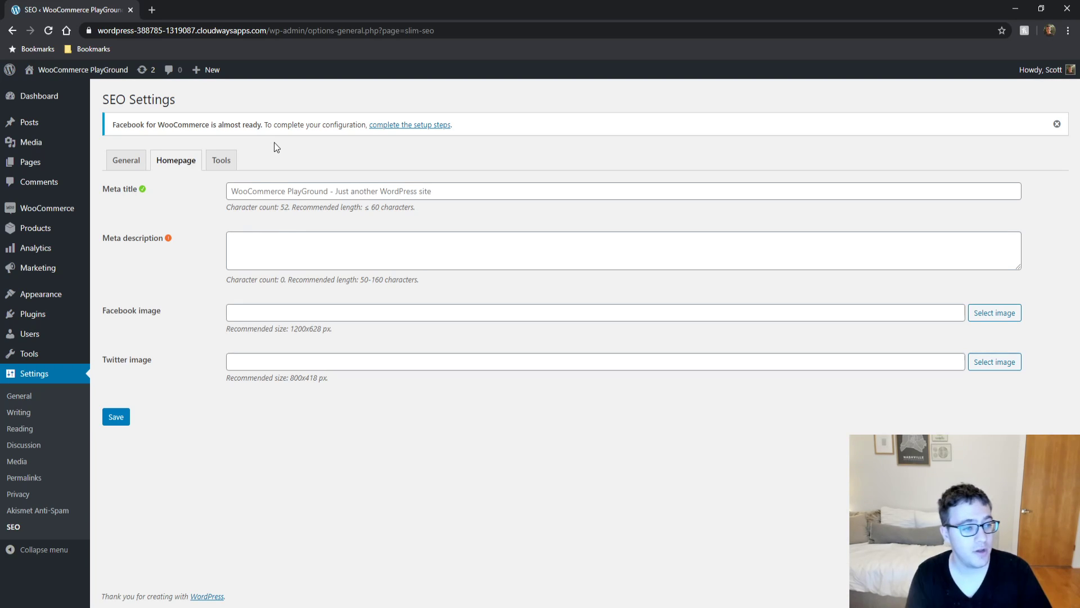
Step: Review the General tab's code settings, then enter 'gfhghfg fgh' as the homepage meta description
{"action": "left_click", "coordinate": [127, 160]}
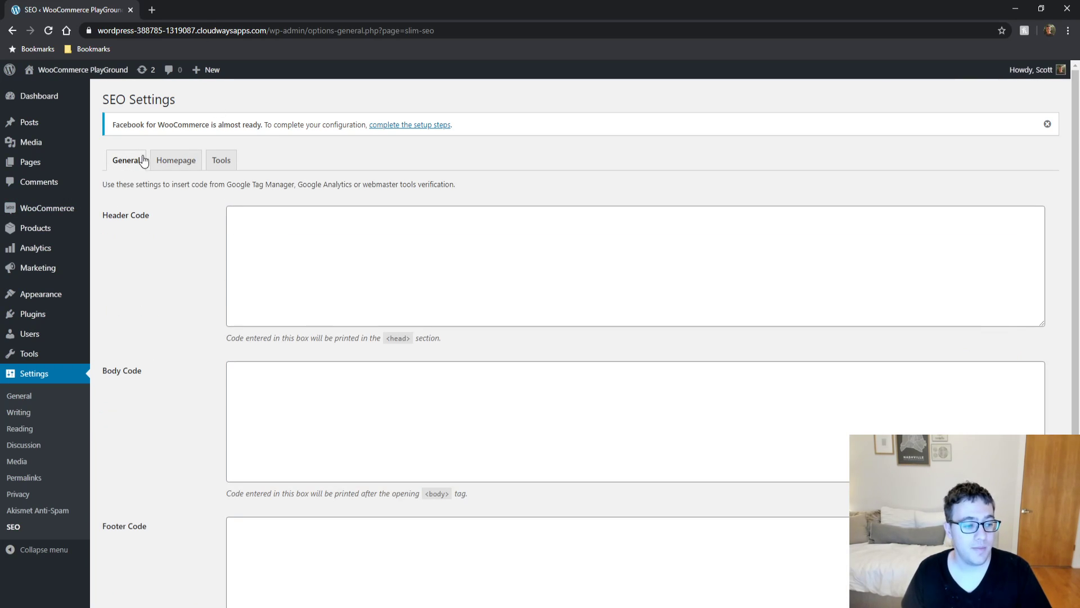
{"action": "scroll", "coordinate": [106, 313], "scroll_direction": "down", "scroll_amount": 4}
{"action": "scroll", "coordinate": [158, 219], "scroll_direction": "up", "scroll_amount": 4}
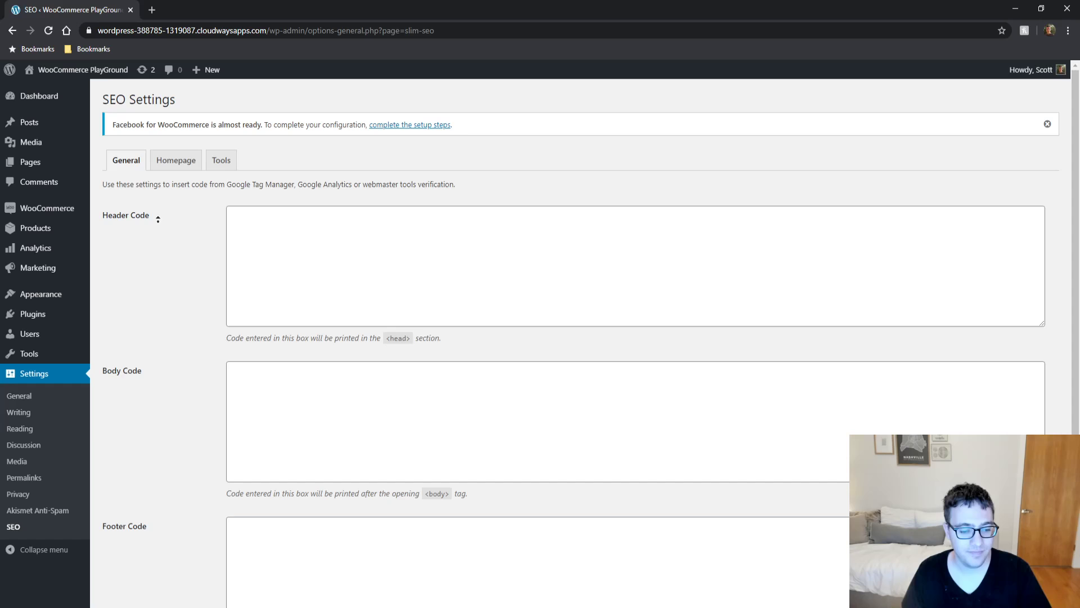
{"action": "left_click", "coordinate": [181, 163]}
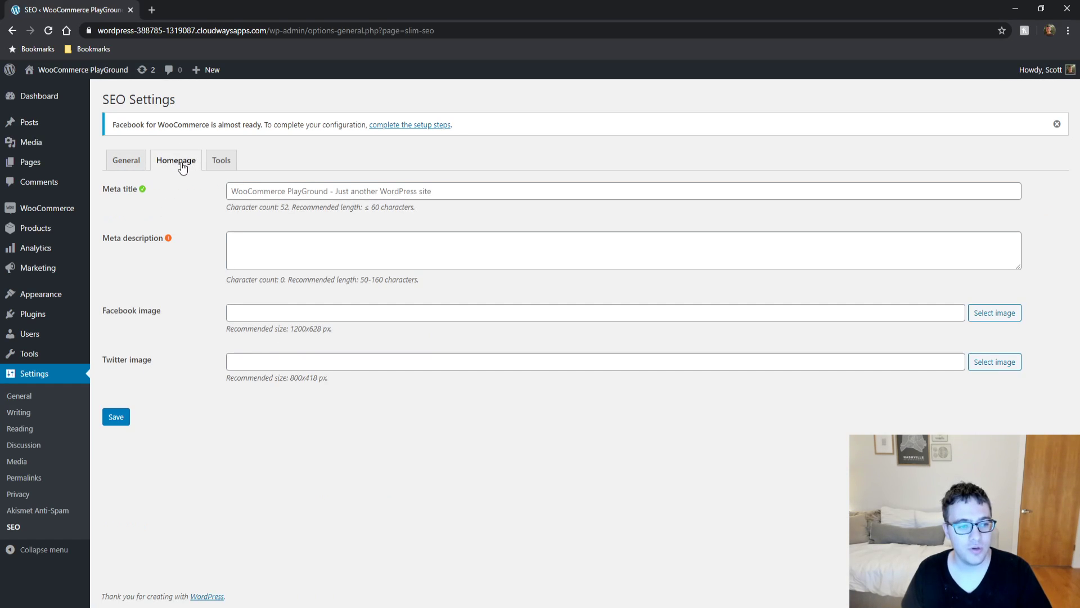
{"action": "left_click", "coordinate": [295, 189]}
{"action": "left_click", "coordinate": [275, 238]}
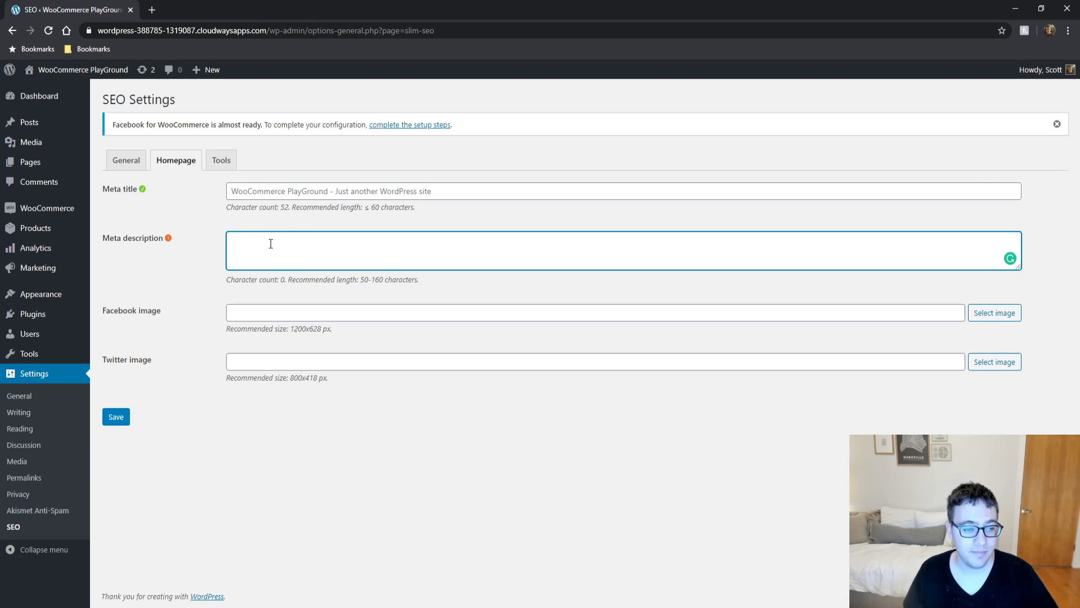
{"action": "type", "text": "gfhghfg"}
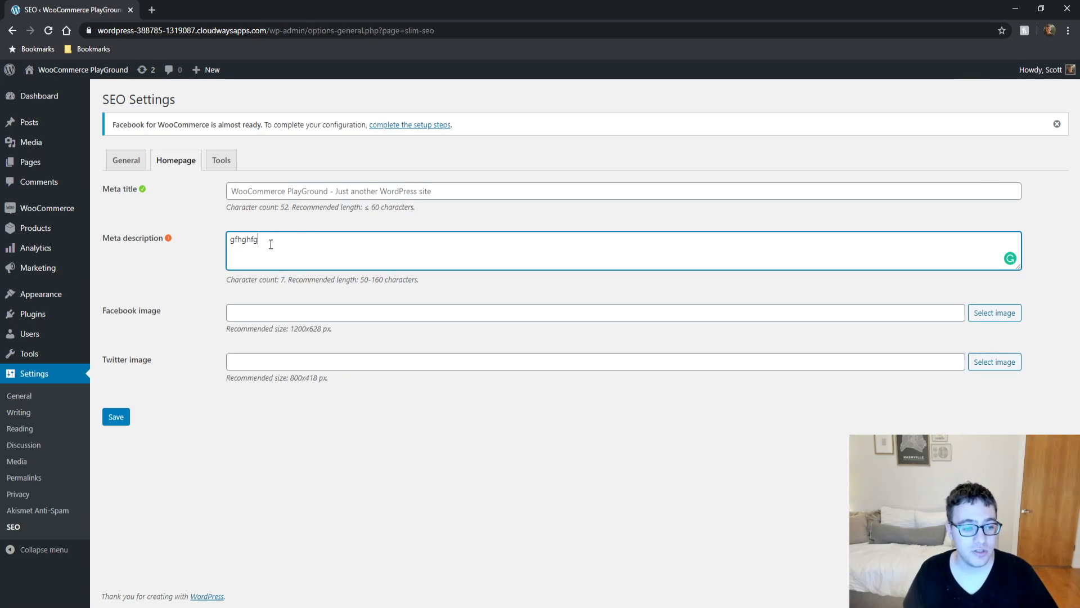
{"action": "type", "text": " fghf"}
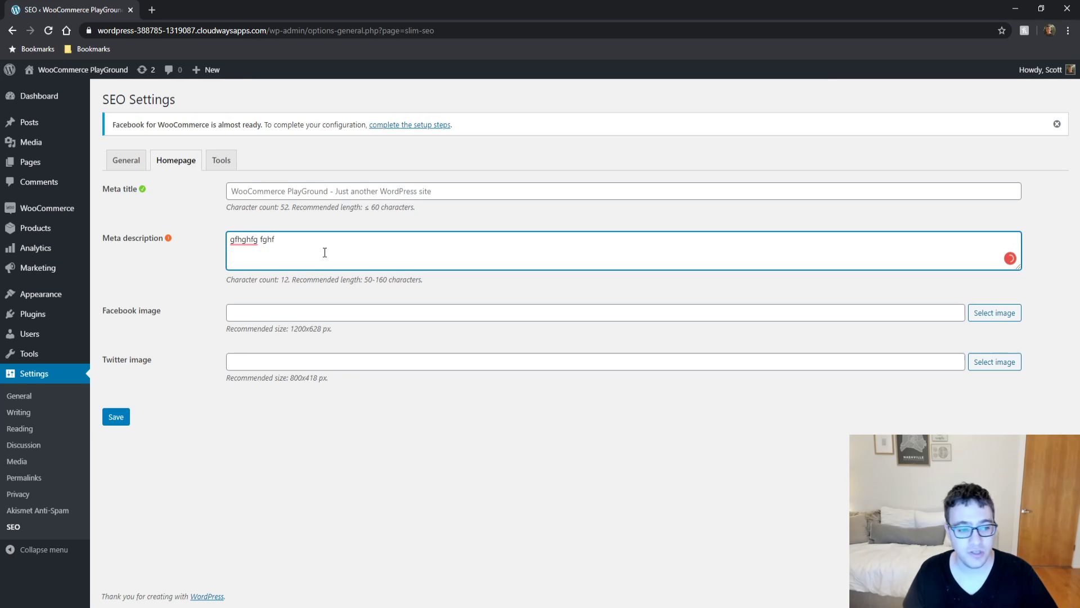
{"action": "left_click", "coordinate": [198, 298]}
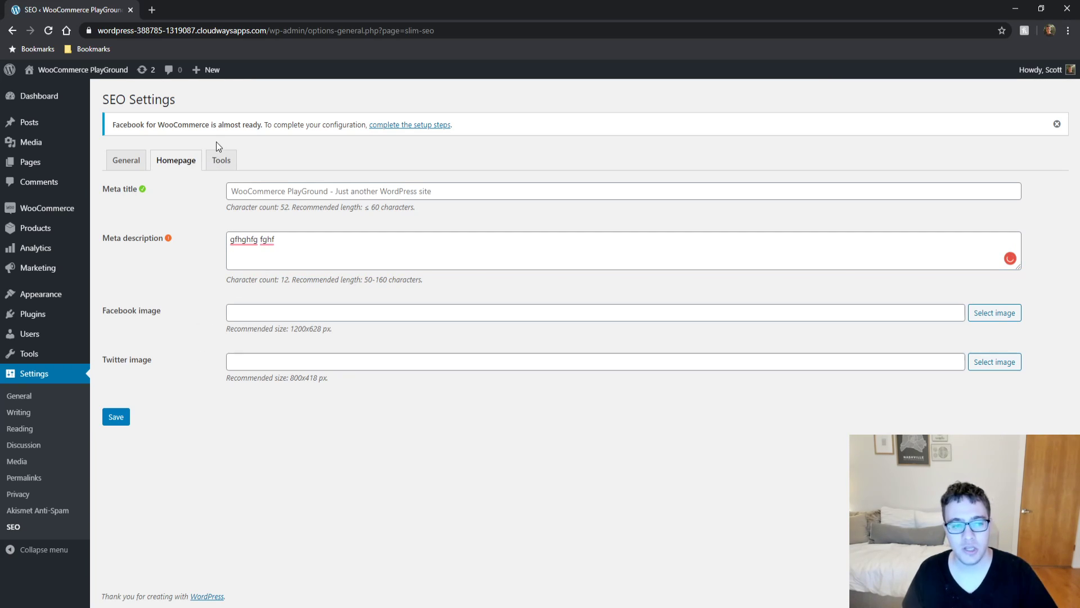
Step: Check the Tools tab's Migrate SEO Data list of source plugins
{"action": "left_click", "coordinate": [222, 161]}
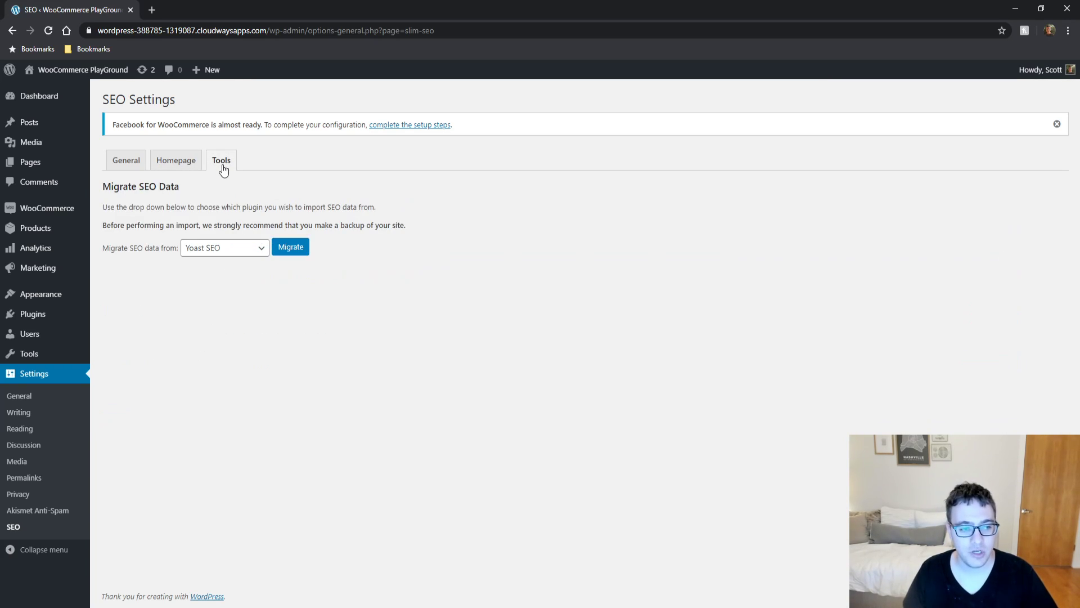
{"action": "left_click", "coordinate": [207, 246]}
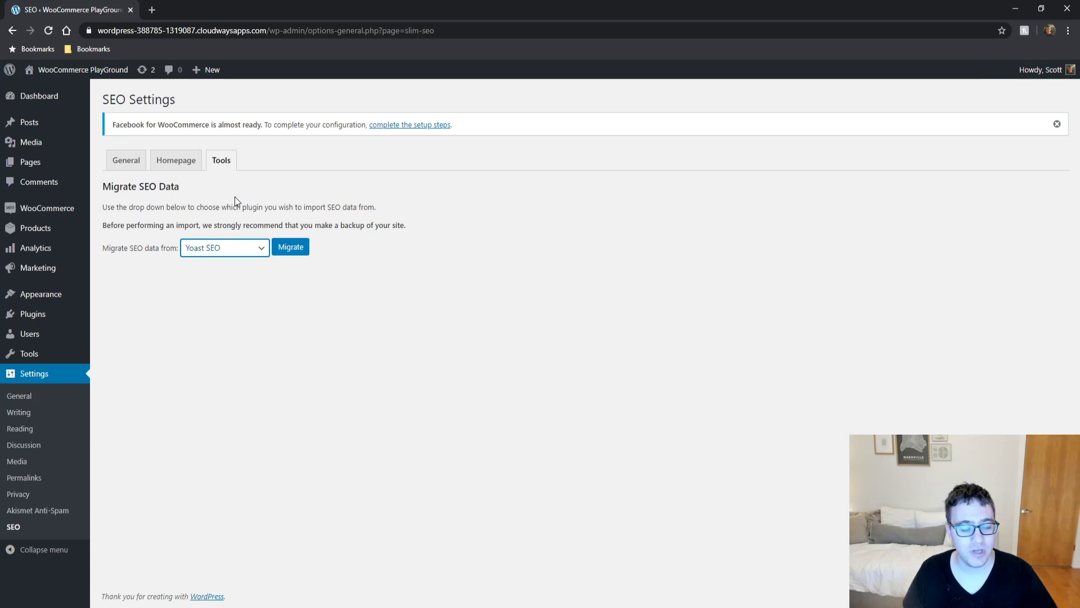
{"action": "left_click", "coordinate": [257, 160]}
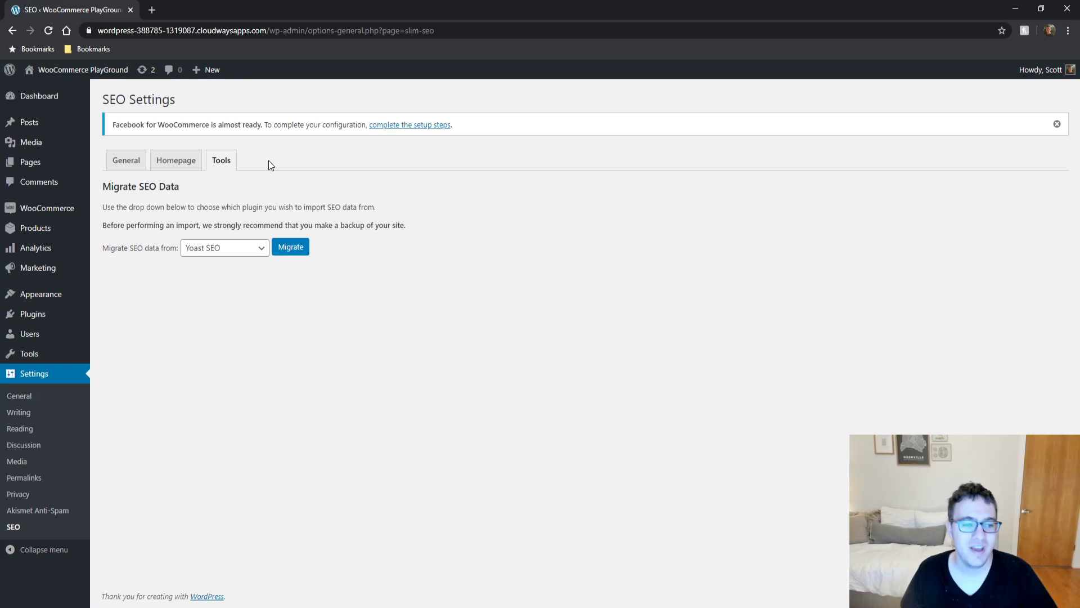
Step: Open the site homepage in a new tab and view its HTML source
{"action": "mouse_move", "coordinate": [80, 69]}
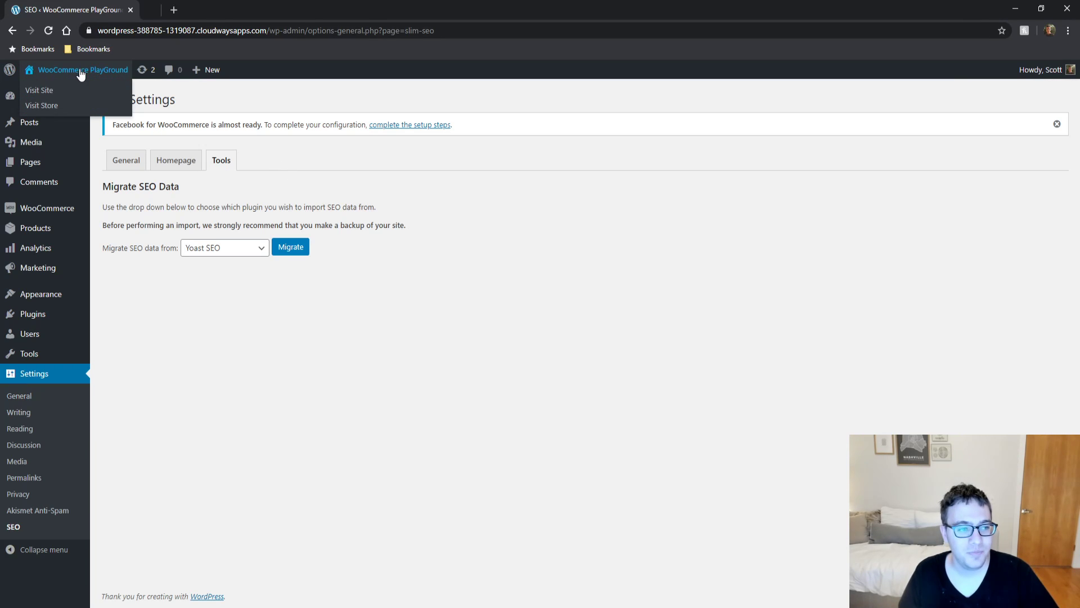
{"action": "middle_click", "coordinate": [40, 86]}
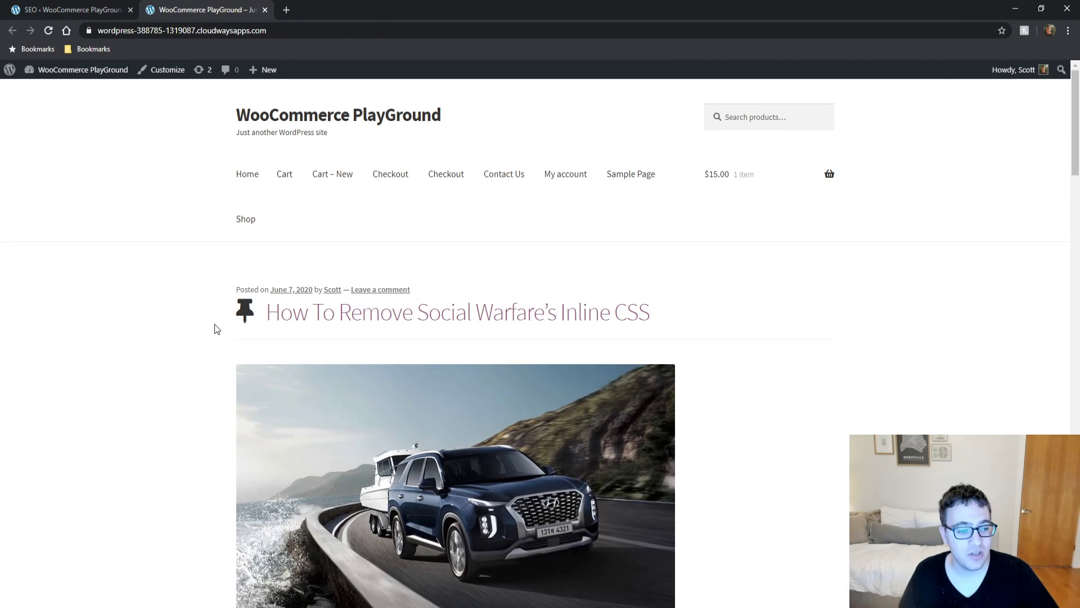
{"action": "key", "text": "ctrl+u"}
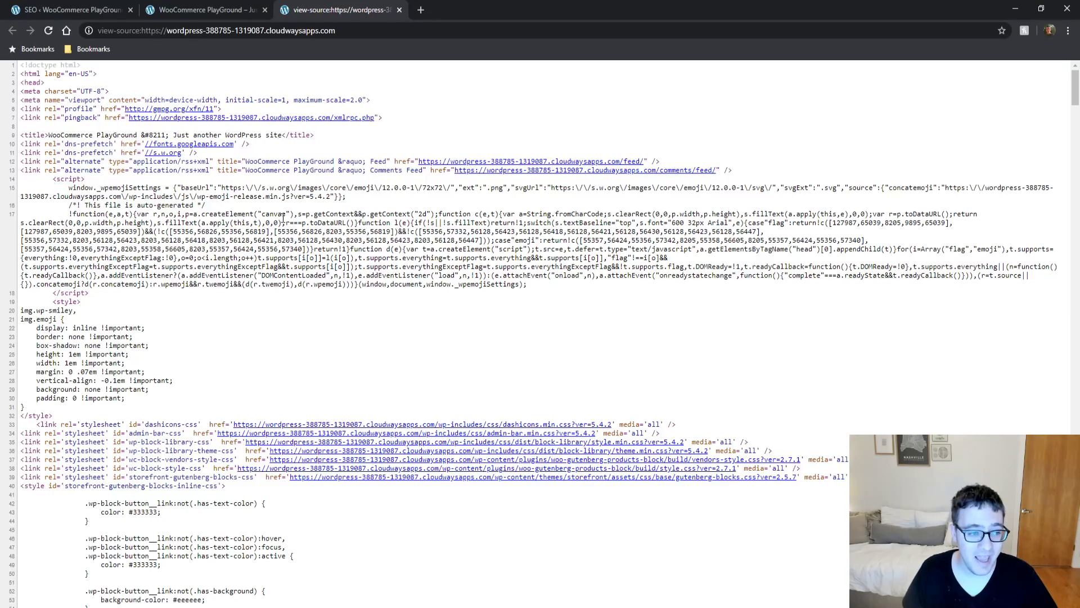
Step: Save the homepage meta description in SEO Settings and return to the source tab
{"action": "left_click", "coordinate": [82, 5]}
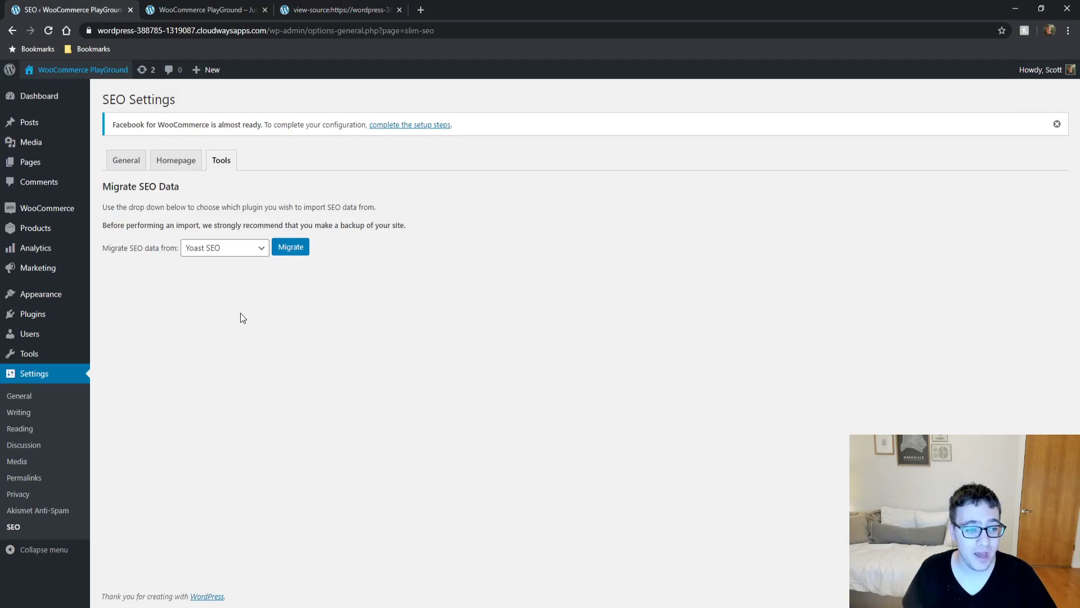
{"action": "left_click", "coordinate": [174, 161]}
{"action": "left_click", "coordinate": [117, 417]}
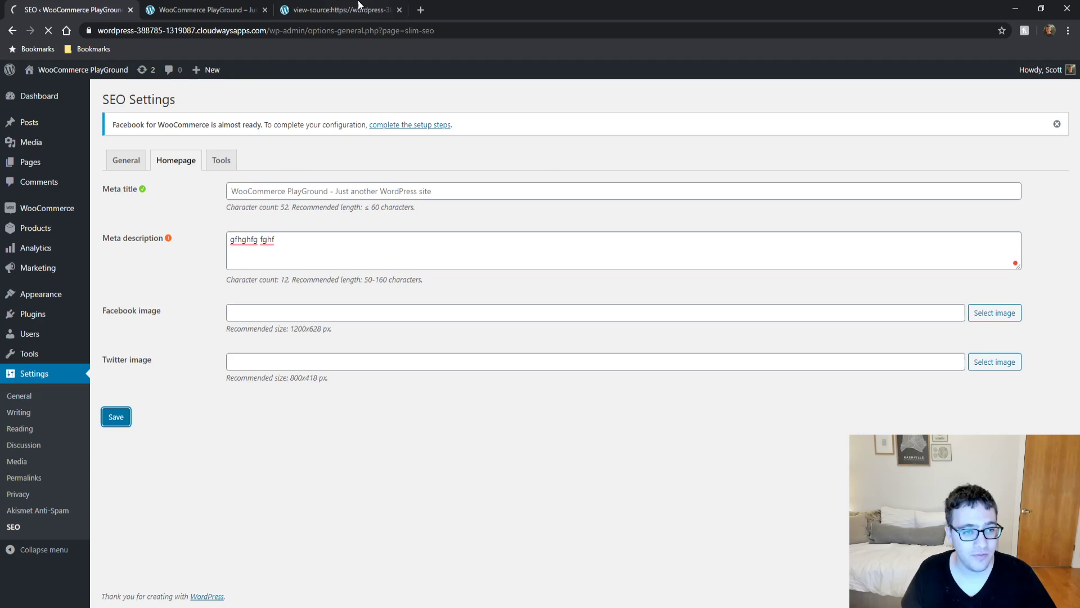
{"action": "left_click", "coordinate": [357, 7]}
Step: Reload the homepage source and search it for '<title', then 'description', landing on og:description
{"action": "key", "text": "ctrl+r"}
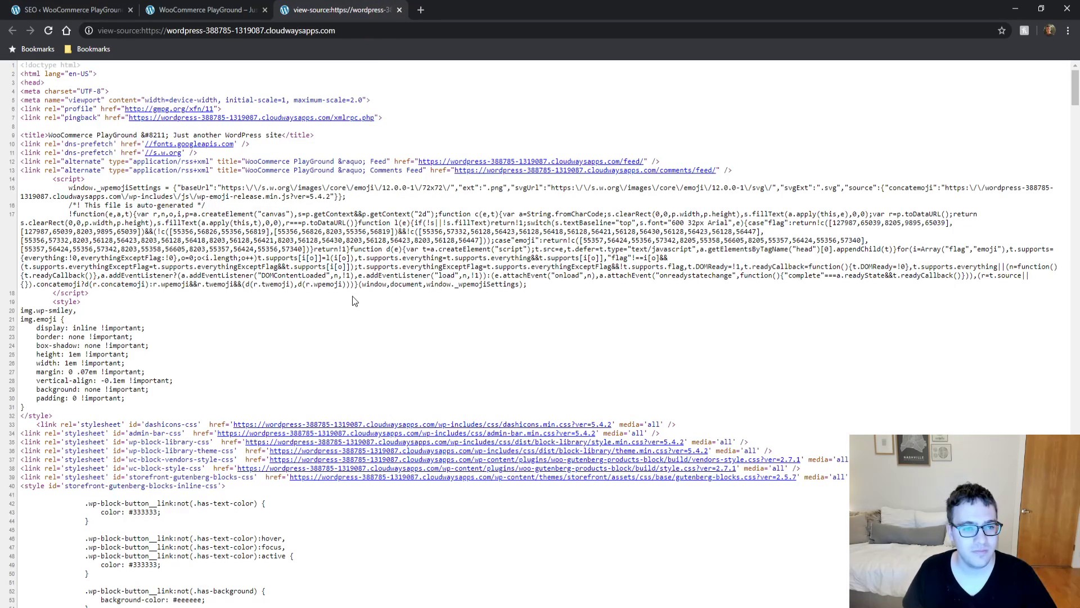
{"action": "key", "text": "ctrl+f"}
{"action": "type", "text": "<title"}
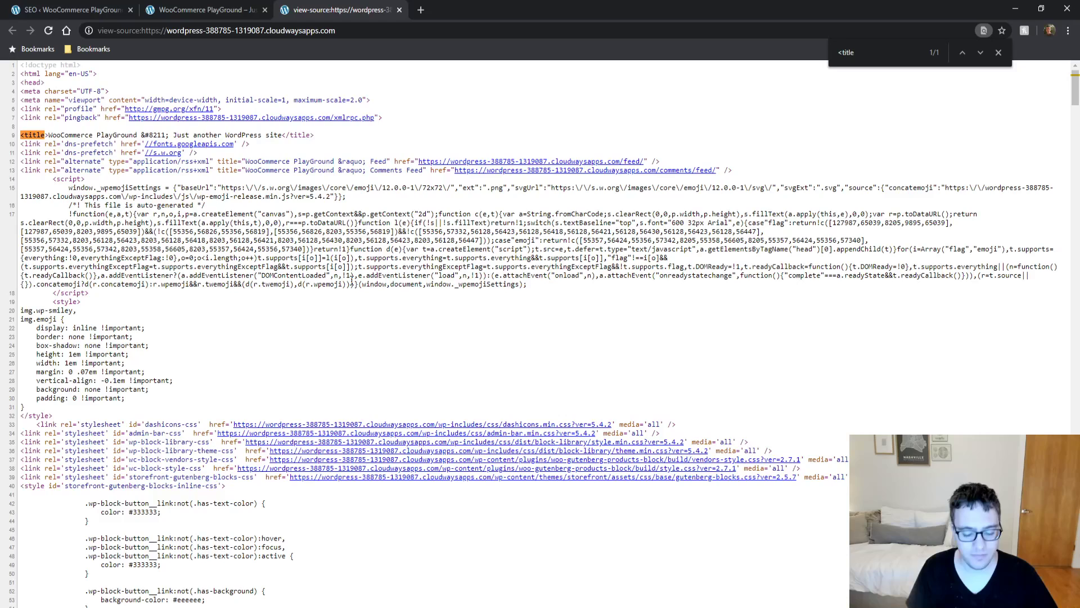
{"action": "key", "text": "BackSpace"}
{"action": "key", "text": "BackSpace"}
{"action": "key", "text": "BackSpace"}
{"action": "key", "text": "BackSpace"}
{"action": "key", "text": "BackSpace"}
{"action": "key", "text": "BackSpace"}
{"action": "type", "text": "descript"}
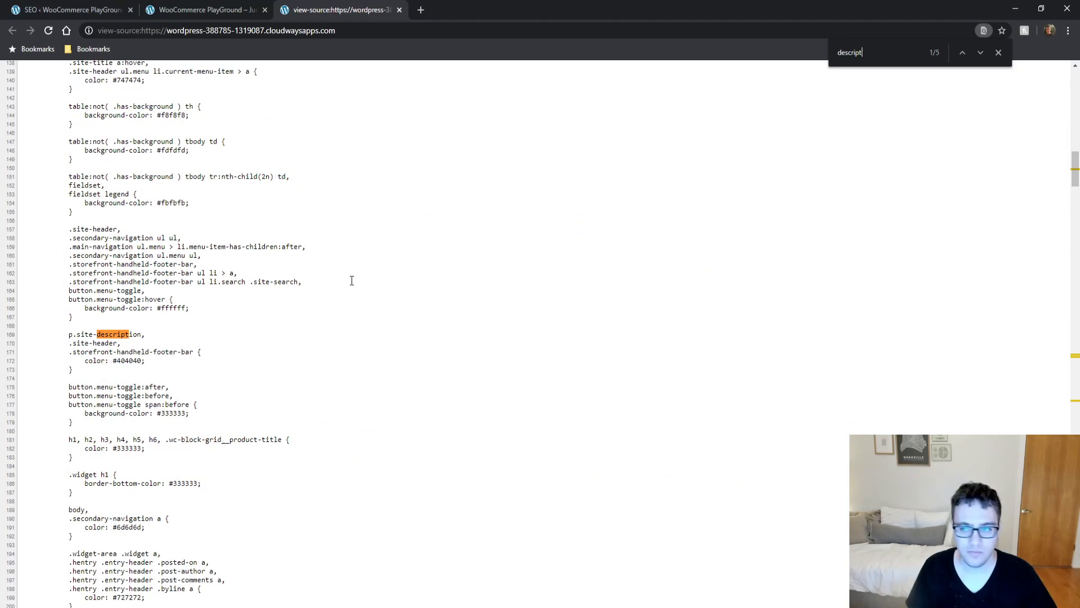
{"action": "type", "text": "ion"}
{"action": "key", "text": "Return"}
{"action": "key", "text": "Return"}
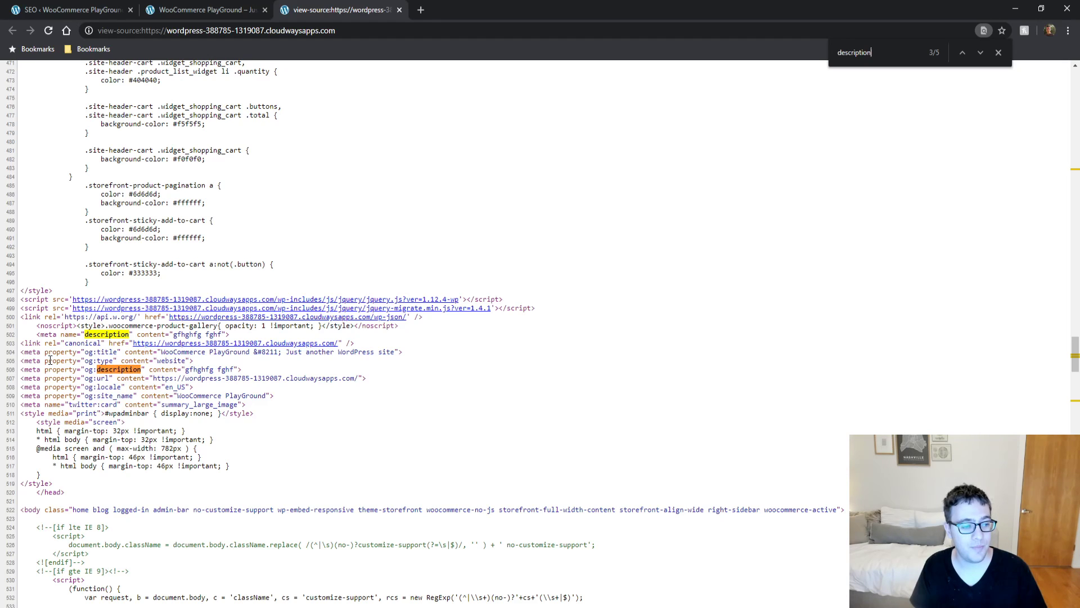
Step: Set the homepage Facebook image to the white SUV photo from the media library
{"action": "left_click", "coordinate": [113, 9]}
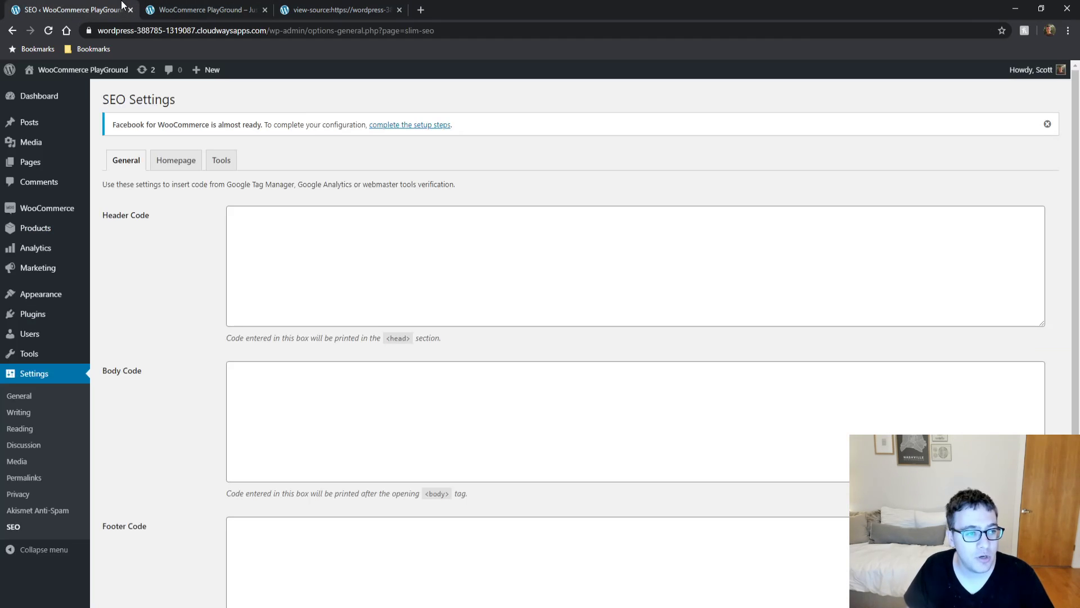
{"action": "left_click", "coordinate": [180, 169]}
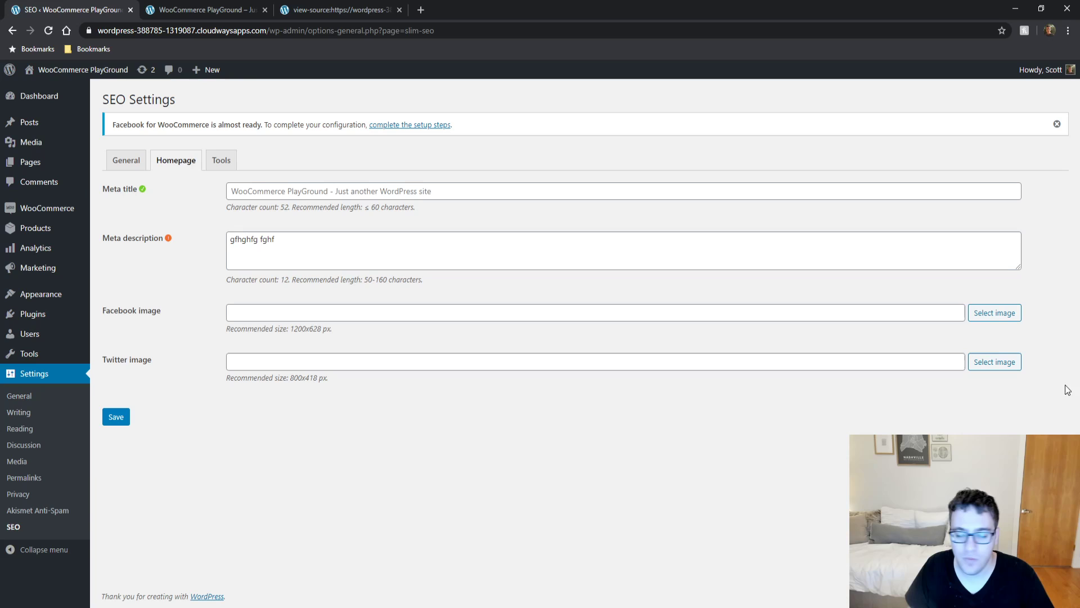
{"action": "left_click", "coordinate": [994, 311]}
{"action": "left_click", "coordinate": [152, 214]}
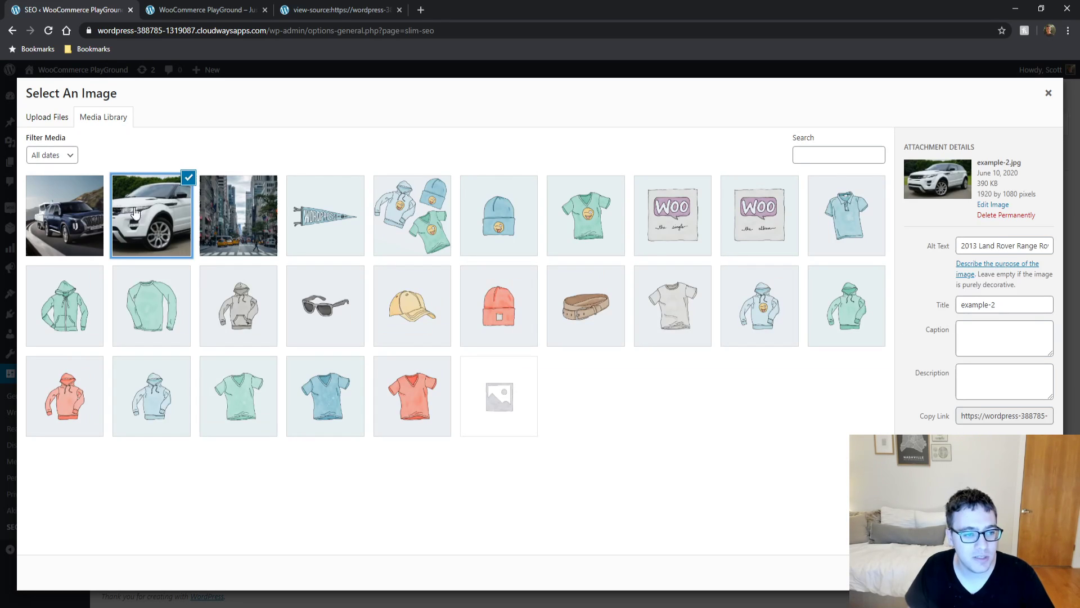
{"action": "left_click", "coordinate": [1035, 572]}
Step: Set the homepage Twitter image to pennant-1.jpg, save, and return to the source tab
{"action": "left_click", "coordinate": [995, 362]}
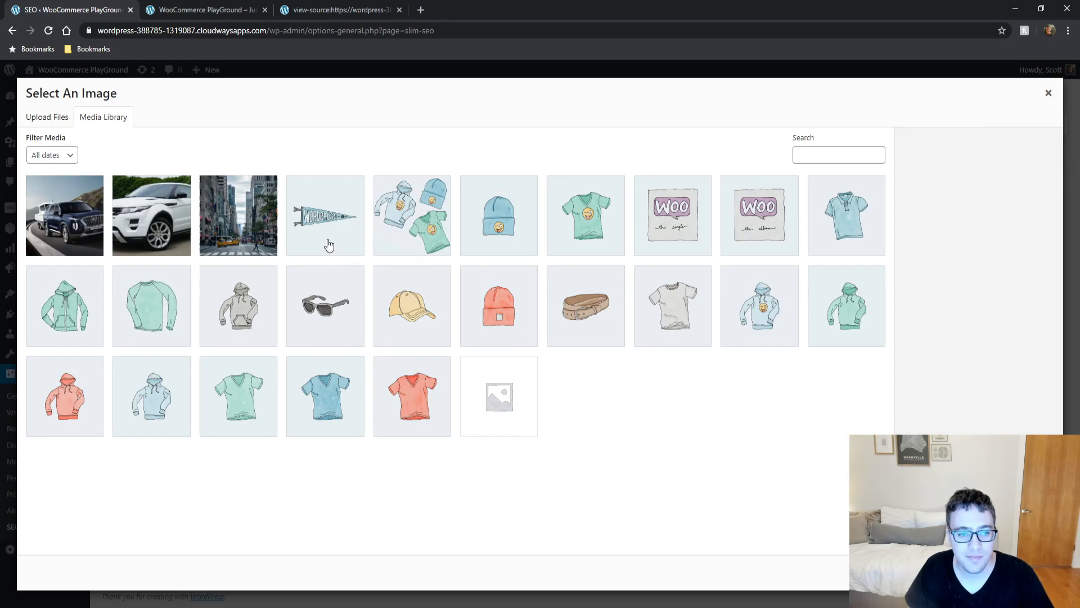
{"action": "left_click", "coordinate": [327, 242]}
{"action": "left_click", "coordinate": [1035, 572]}
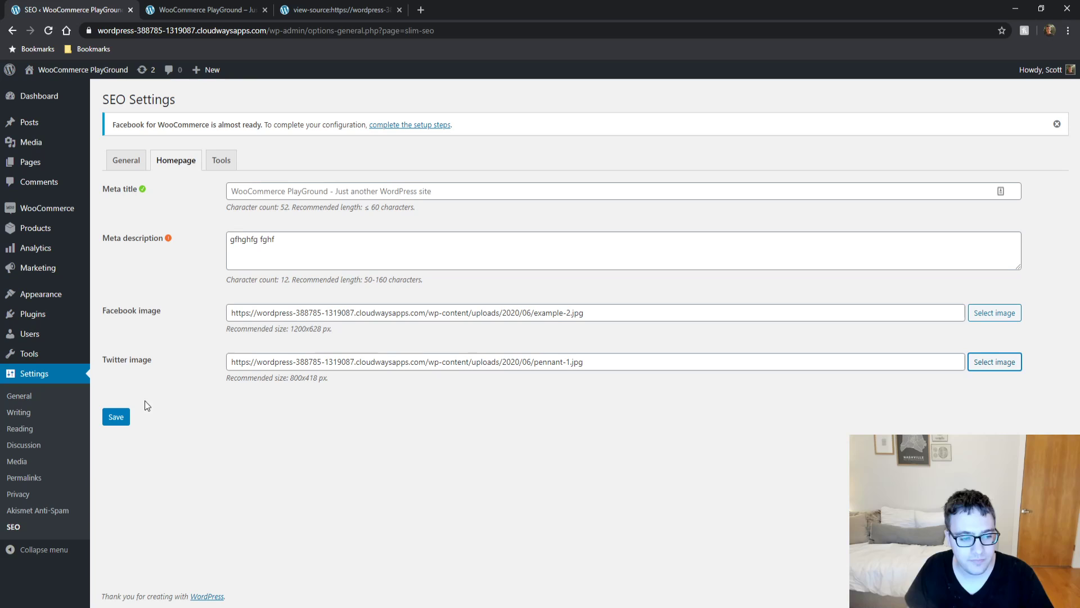
{"action": "left_click", "coordinate": [116, 416]}
{"action": "left_click", "coordinate": [202, 9]}
{"action": "left_click", "coordinate": [337, 10]}
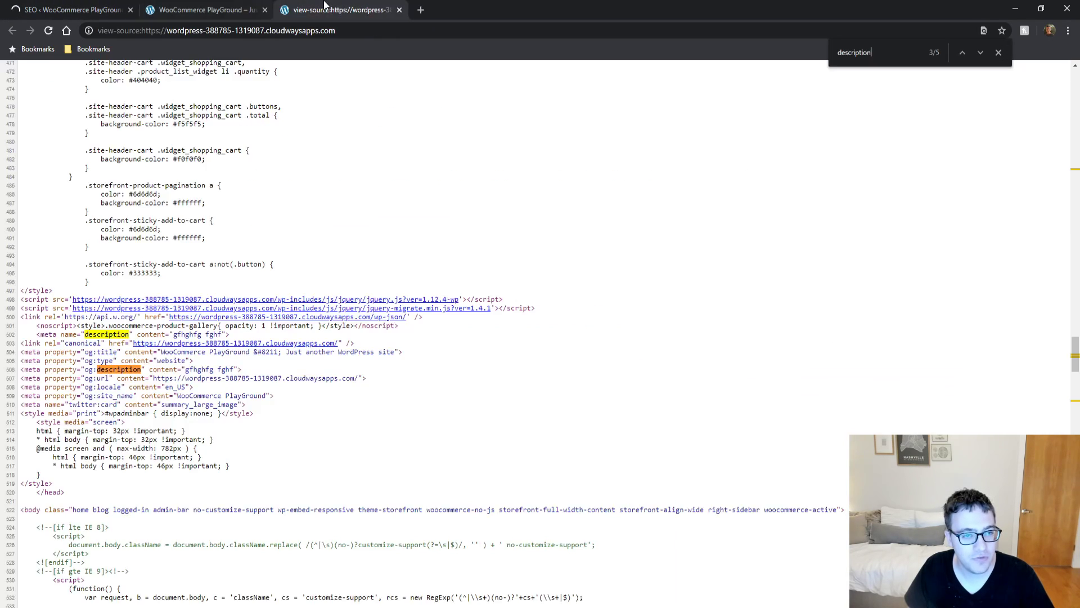
Step: Reload the homepage source and inspect the og:image and twitter:image meta lines
{"action": "key", "text": "F5"}
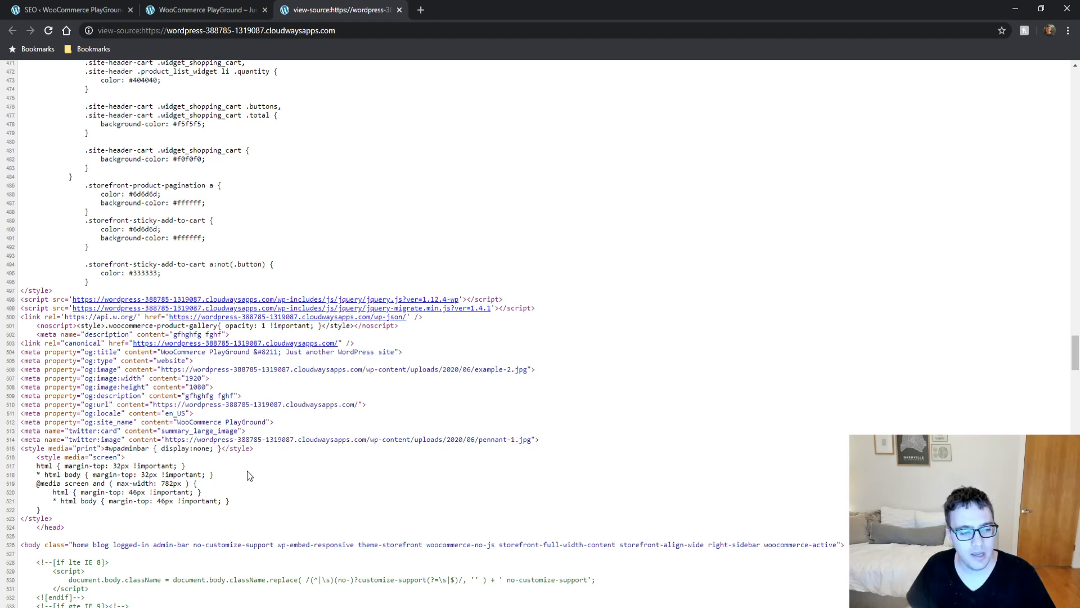
{"action": "double_click", "coordinate": [227, 440]}
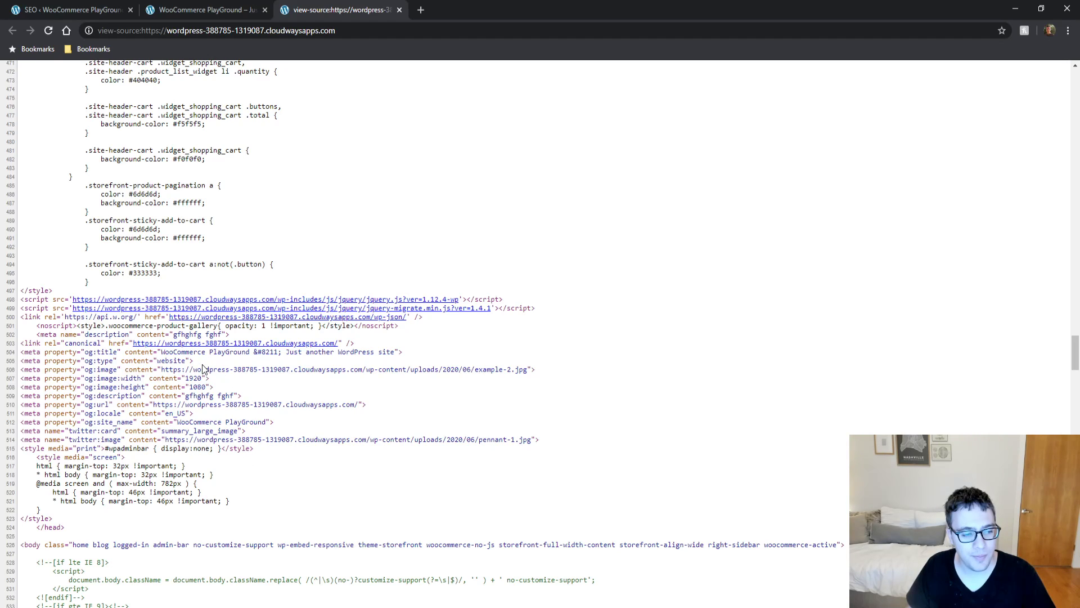
{"action": "triple_click", "coordinate": [226, 363]}
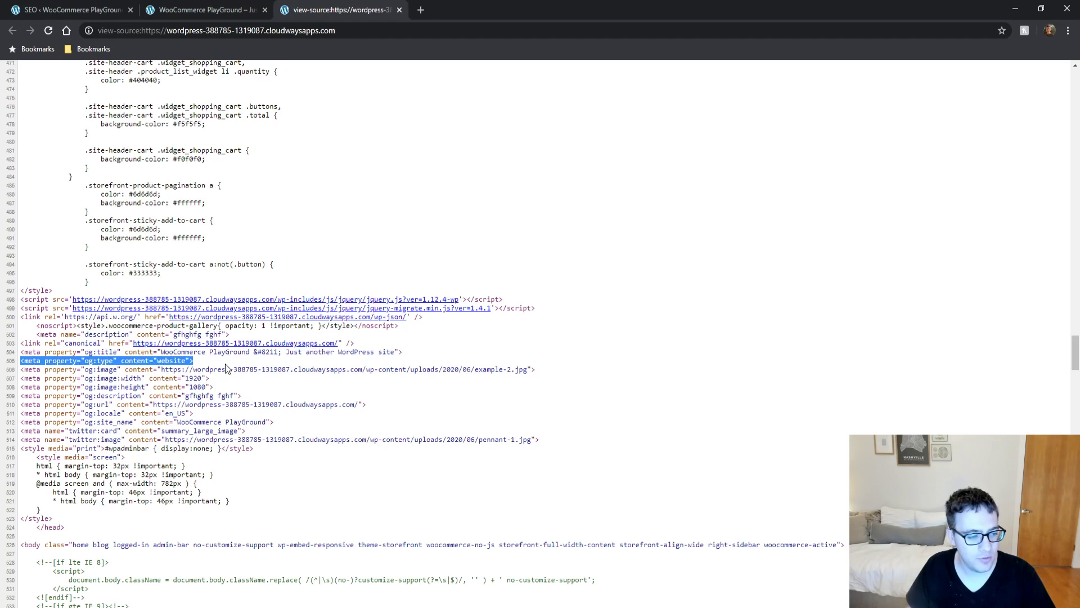
{"action": "double_click", "coordinate": [163, 378]}
{"action": "left_click_drag", "start_coordinate": [186, 369], "coordinate": [209, 371]}
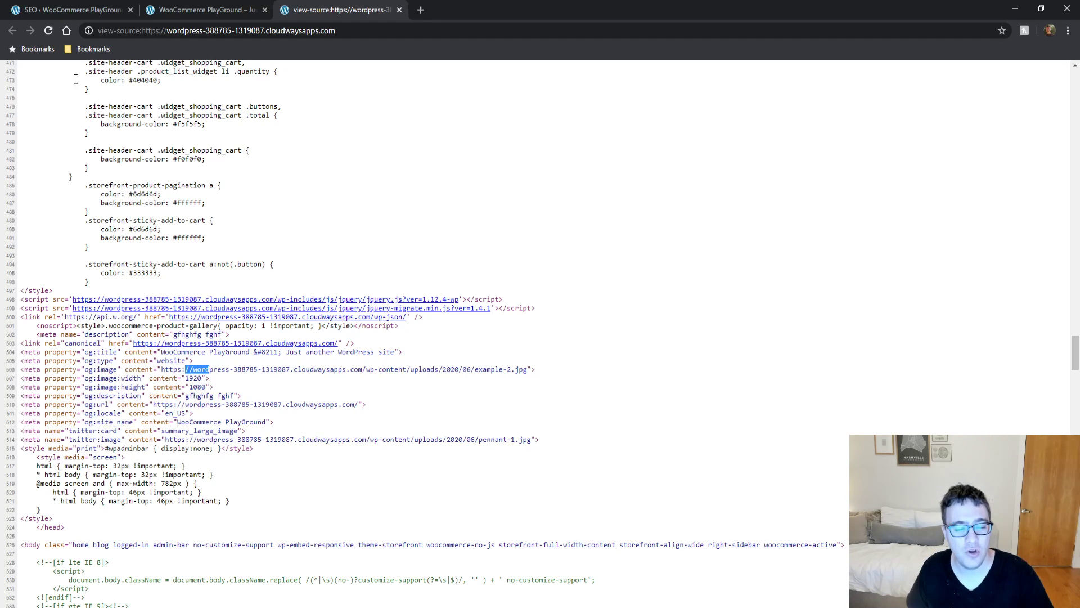
Step: Open the Hello world! post for editing from the posts list
{"action": "left_click", "coordinate": [62, 9]}
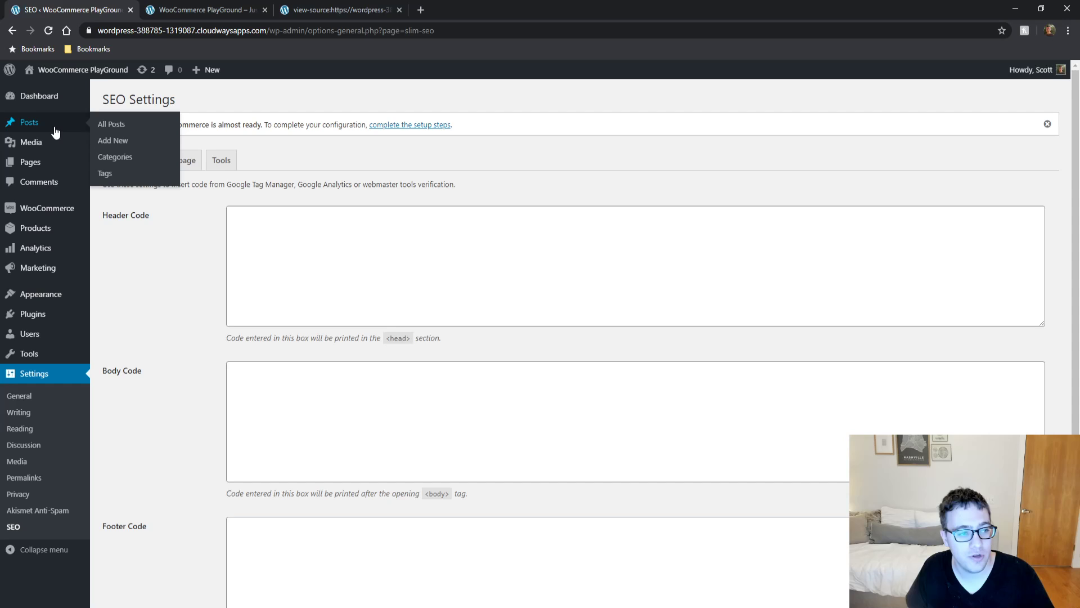
{"action": "left_click", "coordinate": [55, 122]}
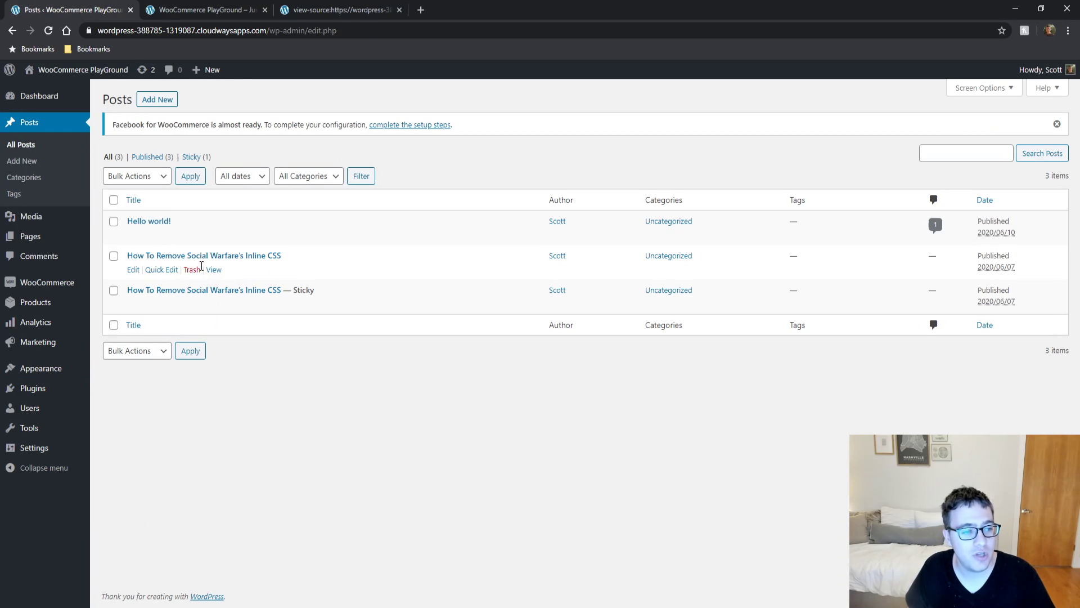
{"action": "left_click", "coordinate": [133, 236]}
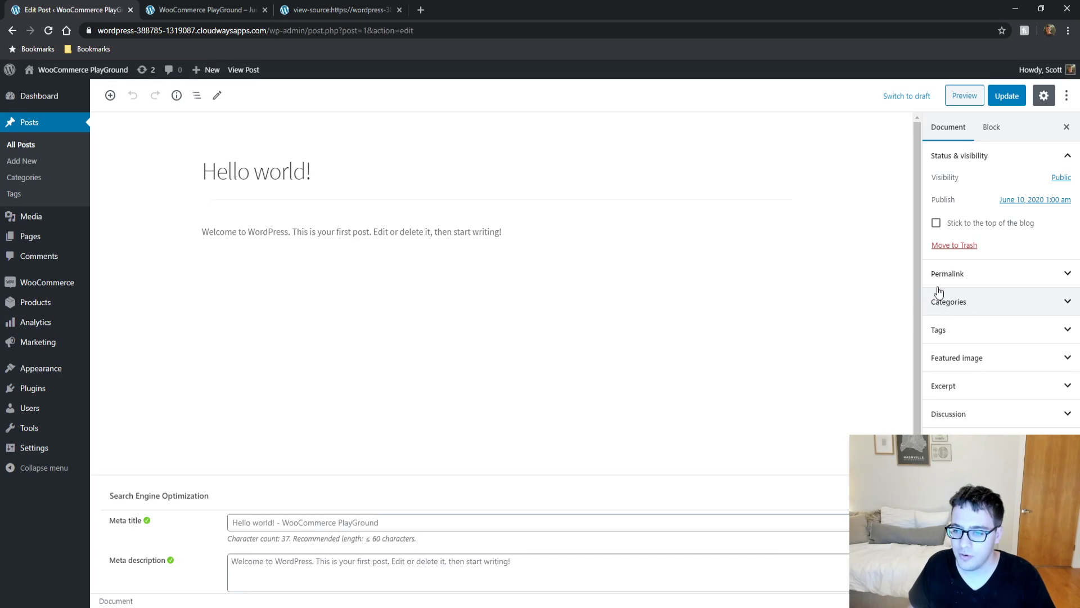
Step: Review the post's Search Engine Optimization panel, including its meta description and image fields
{"action": "scroll", "coordinate": [506, 337], "scroll_direction": "down", "scroll_amount": 2}
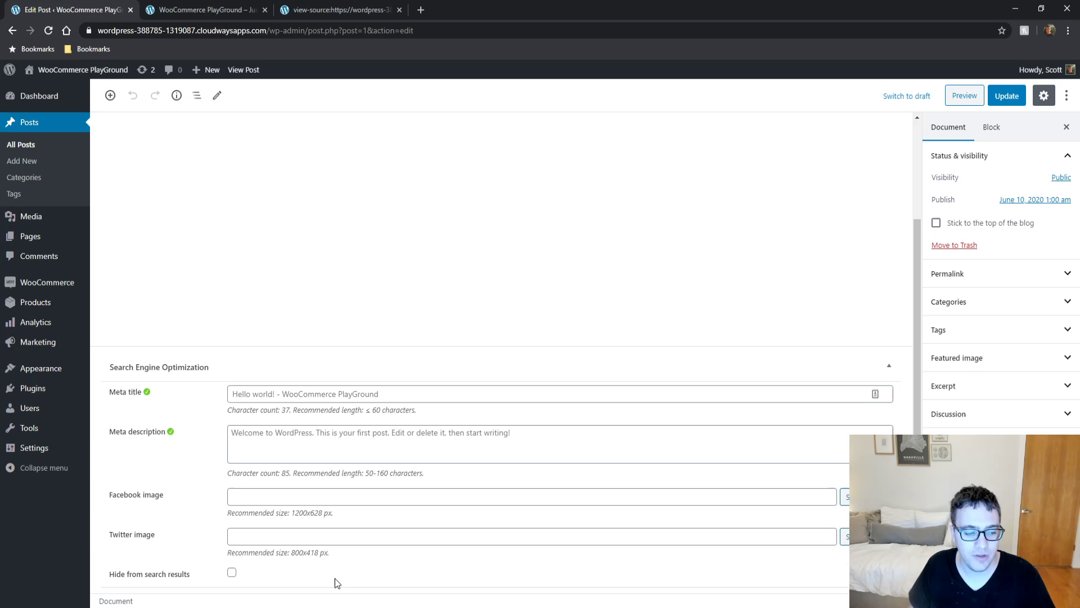
{"action": "left_click_drag", "start_coordinate": [191, 574], "coordinate": [108, 570]}
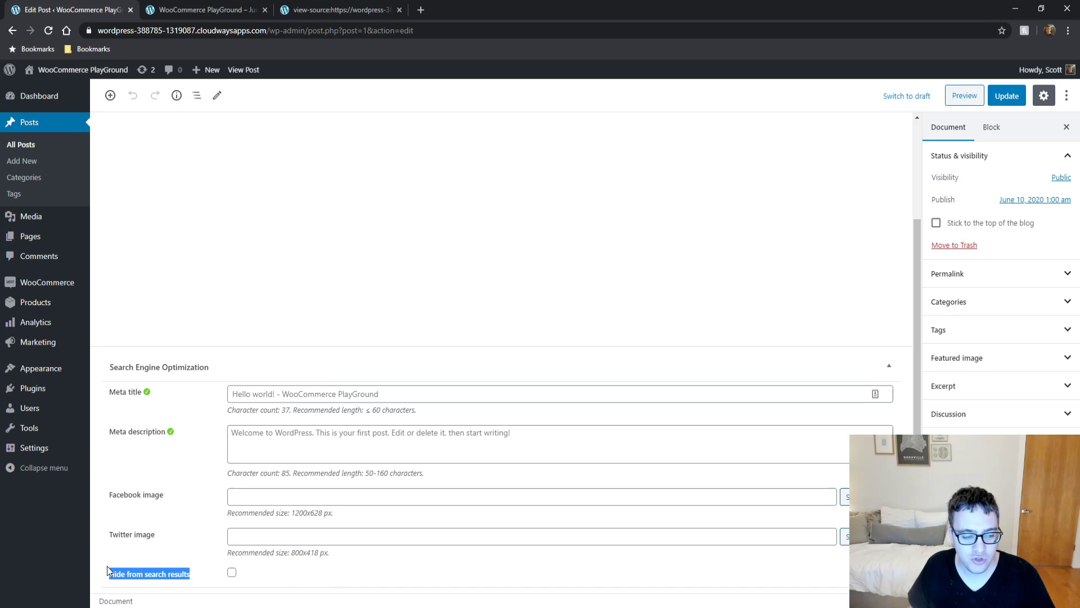
{"action": "left_click_drag", "start_coordinate": [174, 531], "coordinate": [124, 534]}
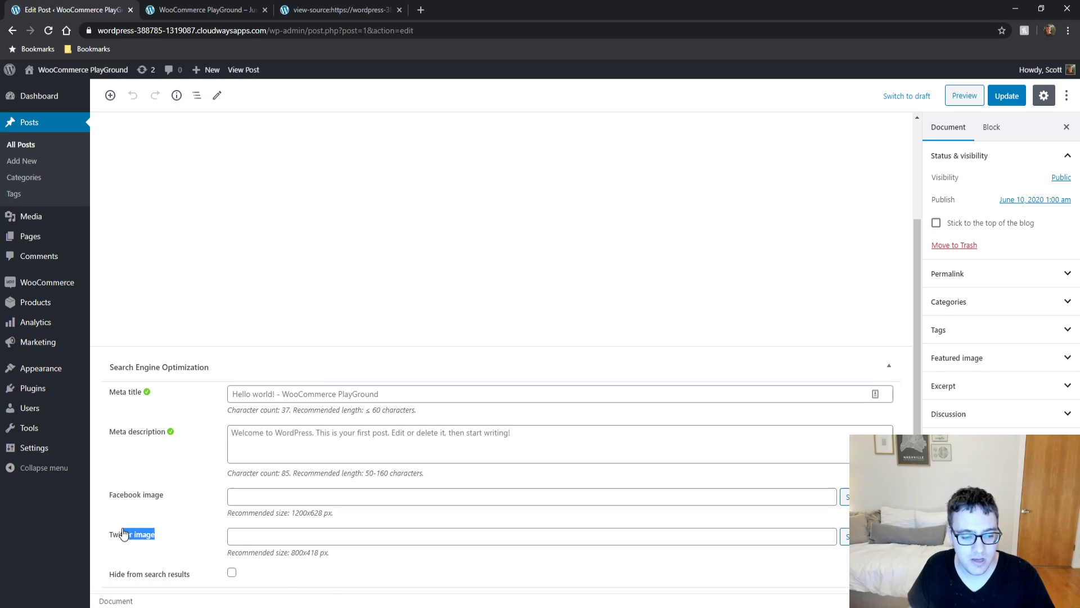
{"action": "left_click", "coordinate": [191, 497]}
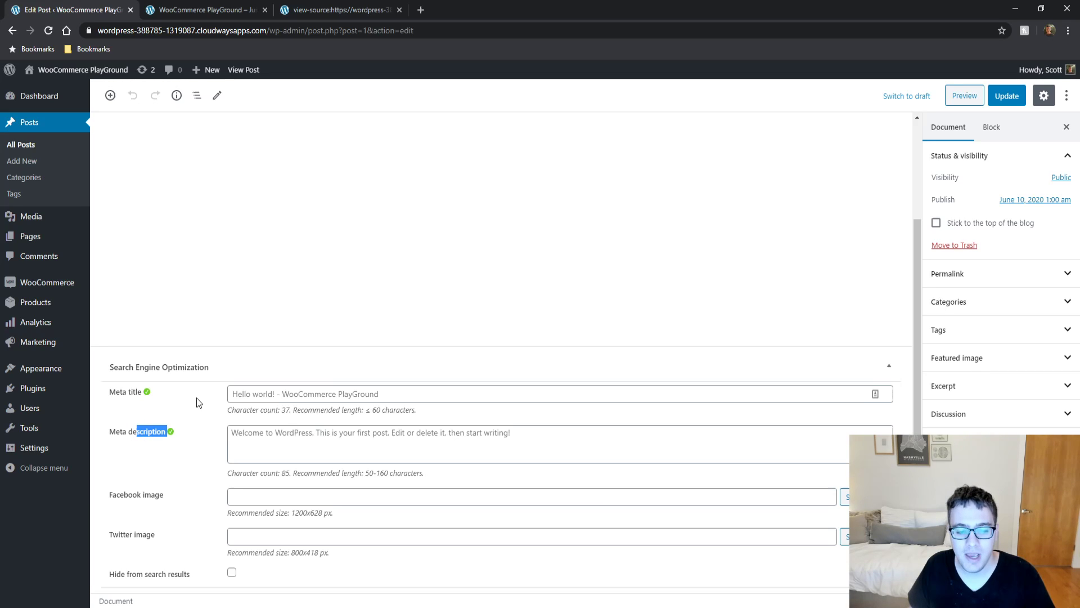
{"action": "left_click", "coordinate": [381, 454]}
{"action": "scroll", "coordinate": [405, 393], "scroll_direction": "up", "scroll_amount": 3}
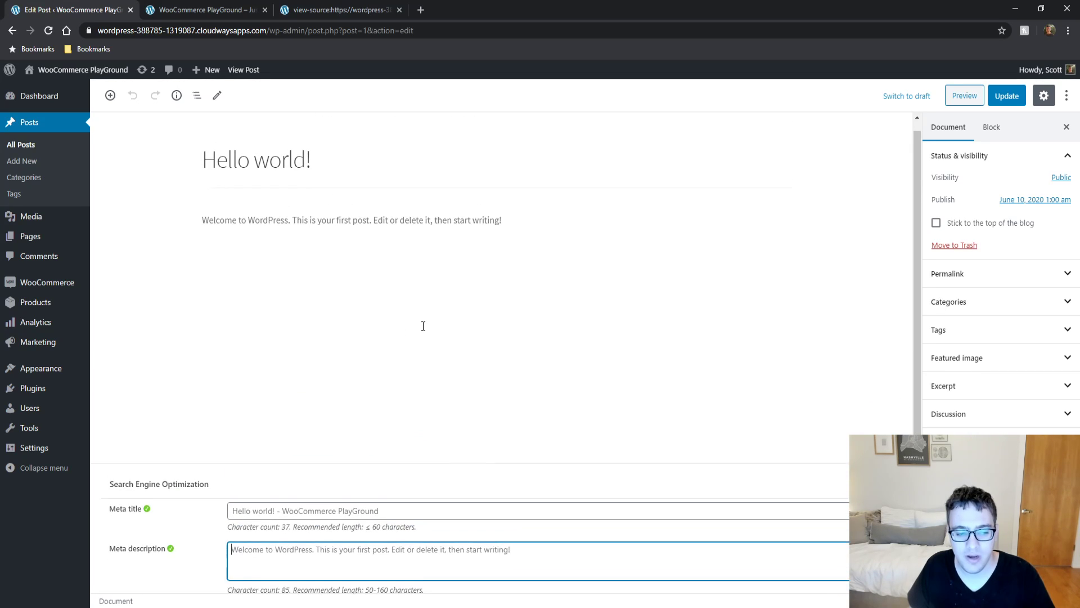
{"action": "left_click", "coordinate": [387, 234]}
{"action": "key", "text": "ctrl+a"}
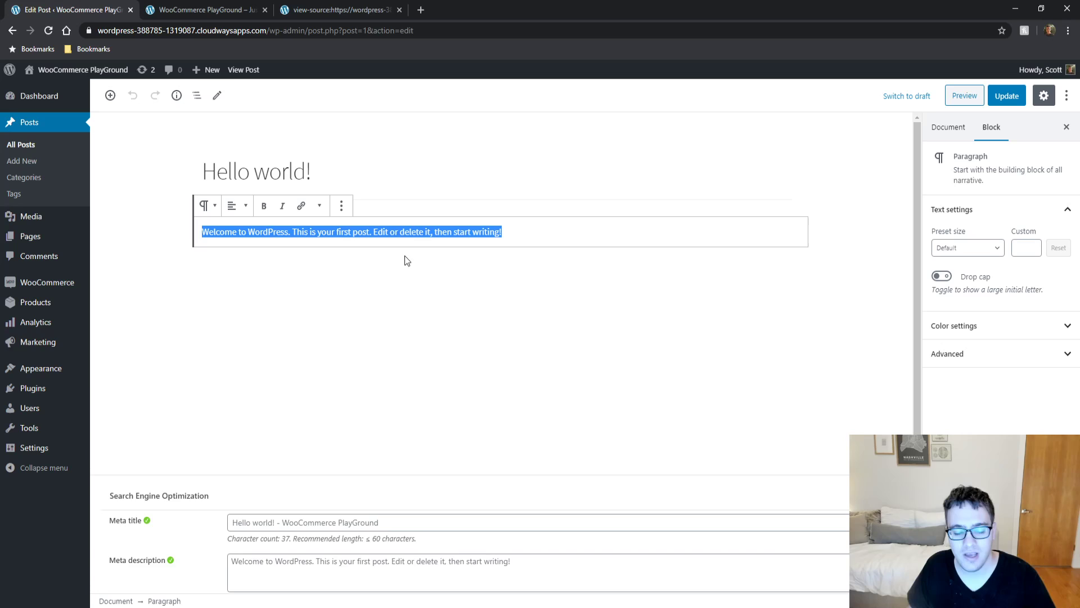
{"action": "scroll", "coordinate": [511, 445], "scroll_direction": "down", "scroll_amount": 2}
{"action": "left_click", "coordinate": [517, 460]}
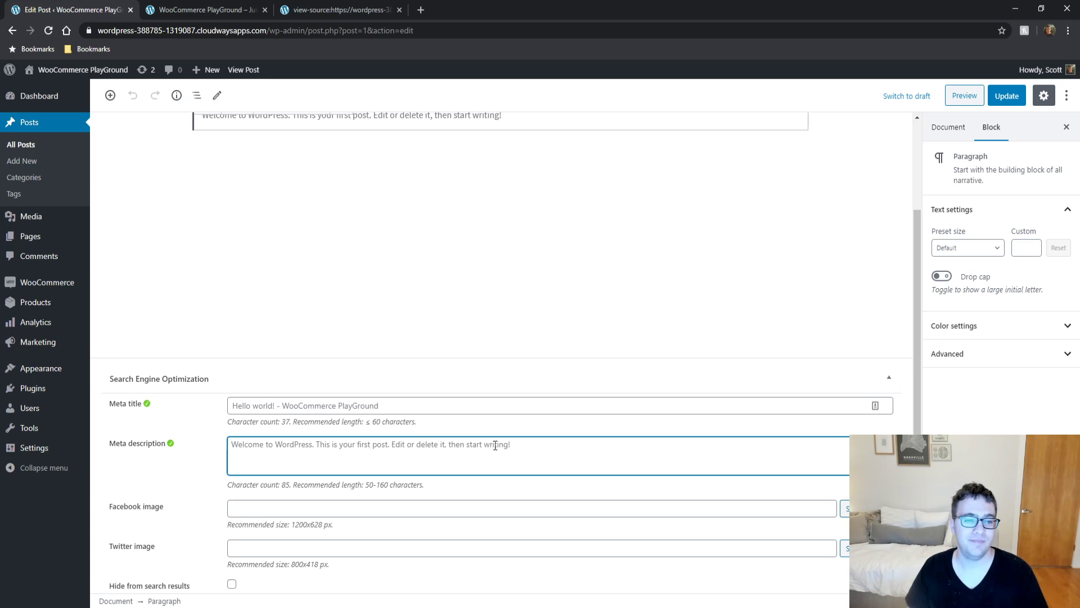
{"action": "scroll", "coordinate": [495, 531], "scroll_direction": "up", "scroll_amount": 1}
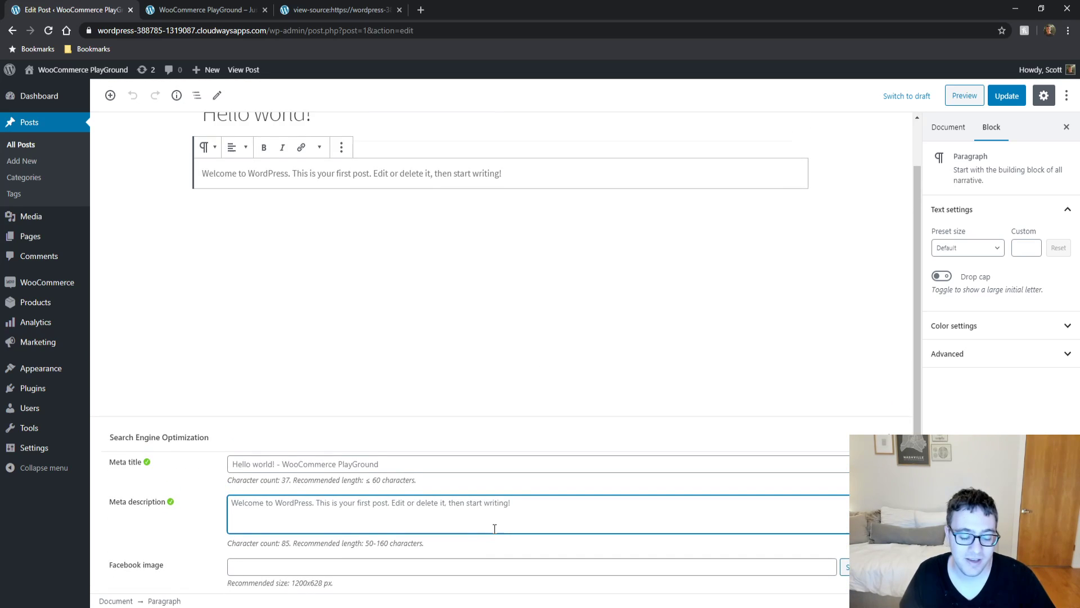
{"action": "scroll", "coordinate": [494, 528], "scroll_direction": "down", "scroll_amount": 1}
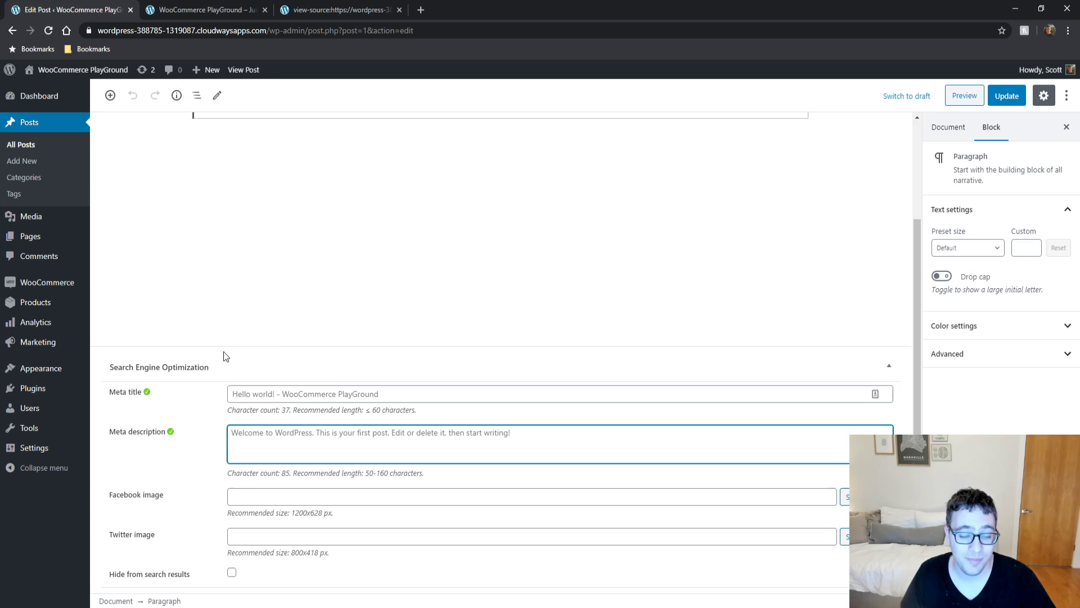
Step: Load /sitemap.xml on the site's front-end tab
{"action": "left_click", "coordinate": [151, 5]}
{"action": "left_click", "coordinate": [71, 9]}
{"action": "left_click", "coordinate": [209, 9]}
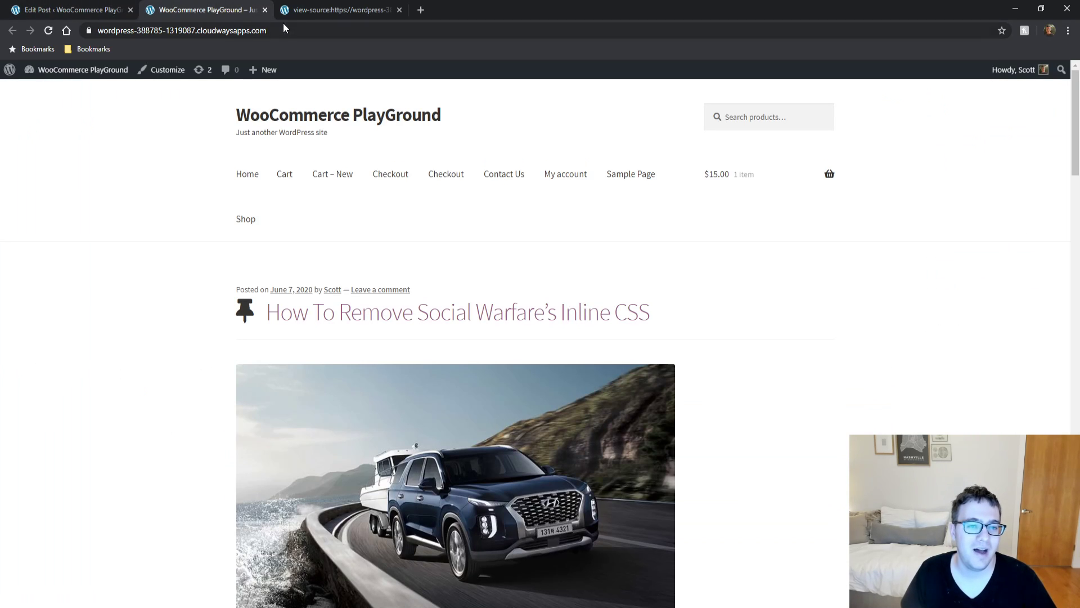
{"action": "left_click", "coordinate": [282, 25]}
{"action": "type", "text": "/sitemap.xml"}
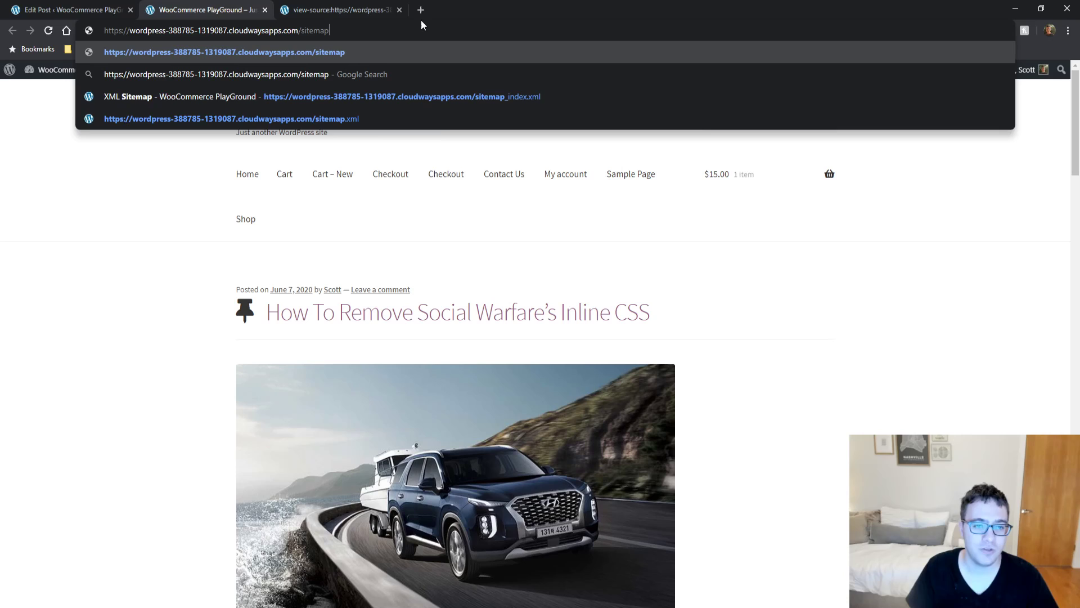
{"action": "key", "text": "Return"}
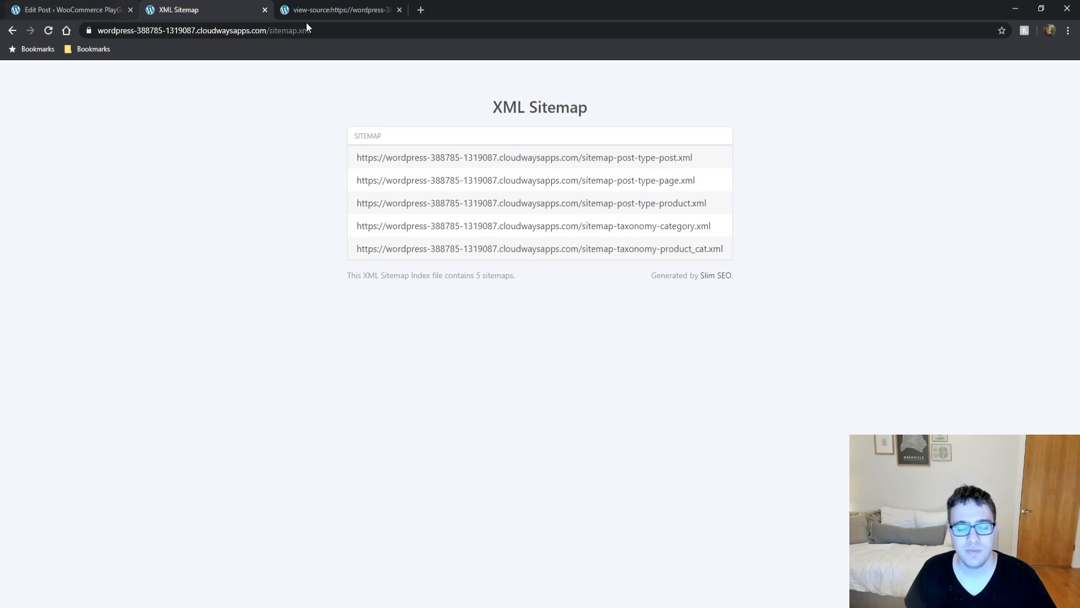
Step: Browse the posts, pages, category and product-category sitemaps, then return to the post editor
{"action": "left_click", "coordinate": [645, 162]}
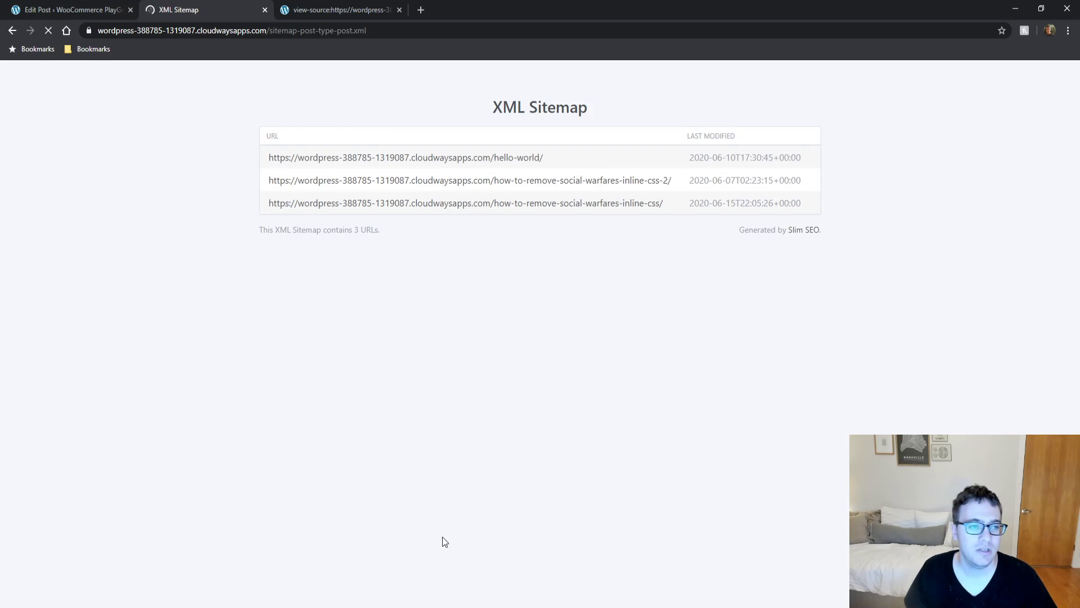
{"action": "left_click_drag", "start_coordinate": [723, 148], "coordinate": [771, 140]}
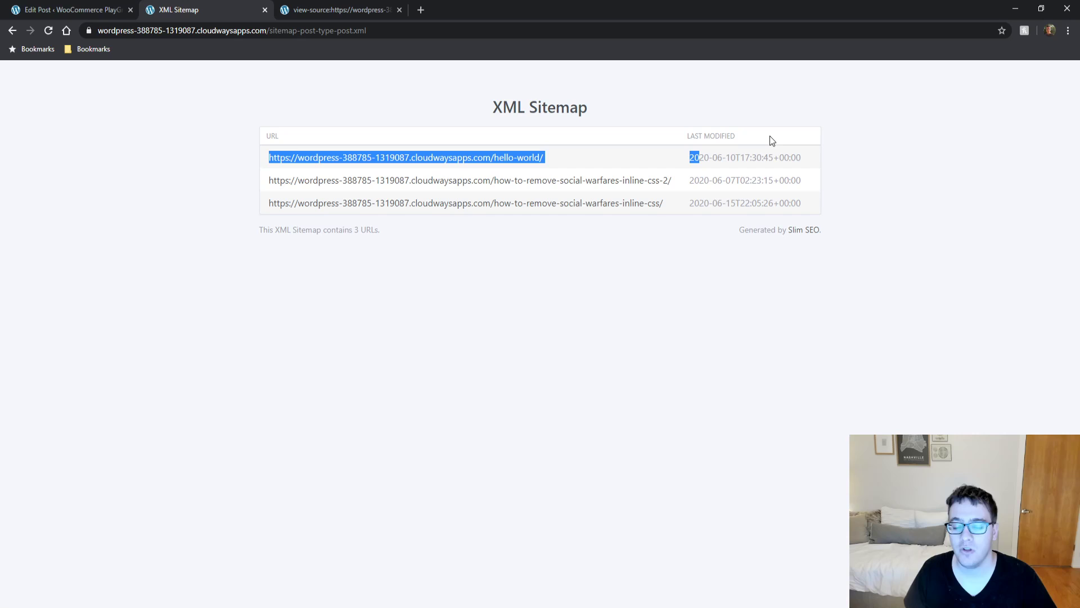
{"action": "left_click", "coordinate": [712, 219]}
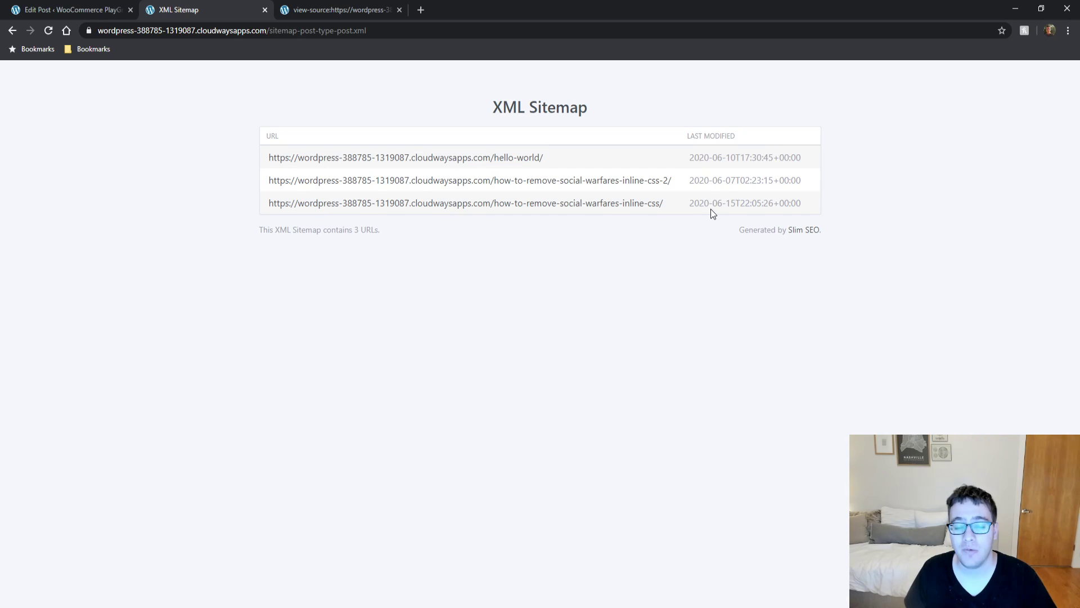
{"action": "left_click", "coordinate": [628, 183]}
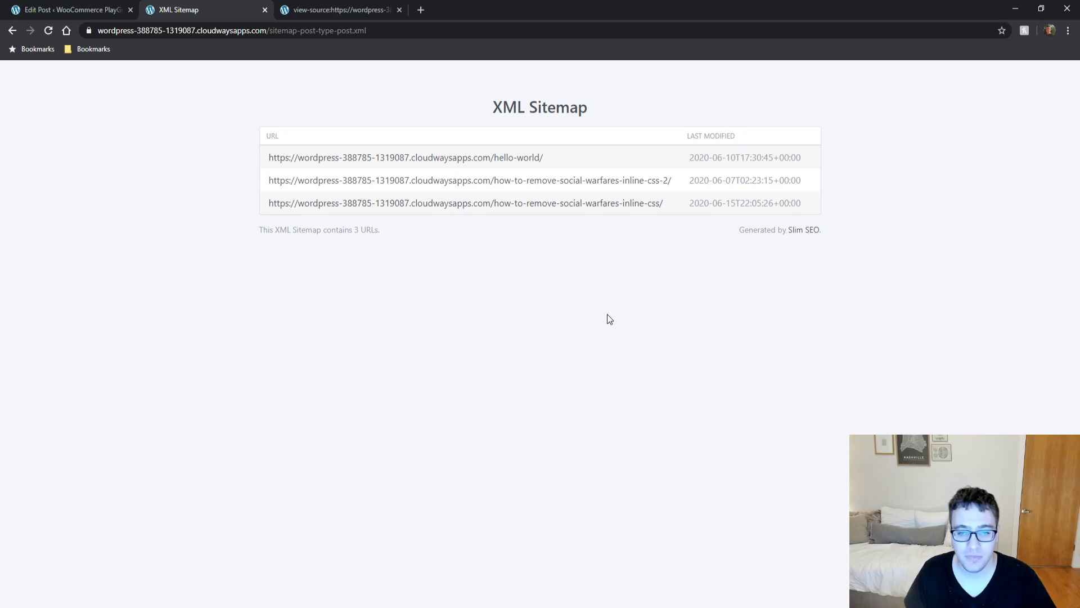
{"action": "left_click", "coordinate": [539, 180]}
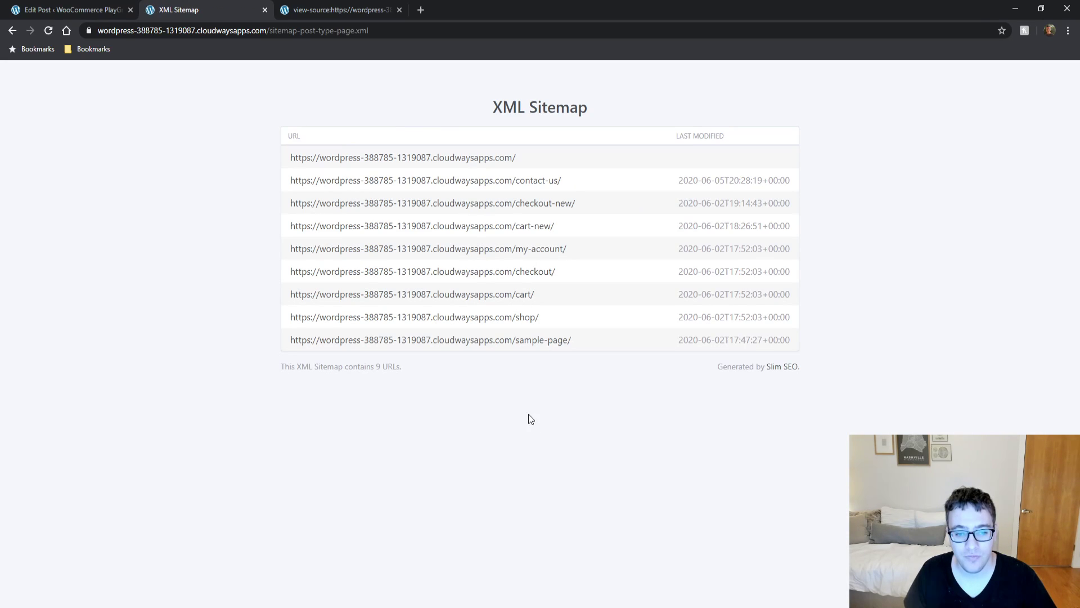
{"action": "key", "text": "alt+Left"}
{"action": "left_click", "coordinate": [513, 228]}
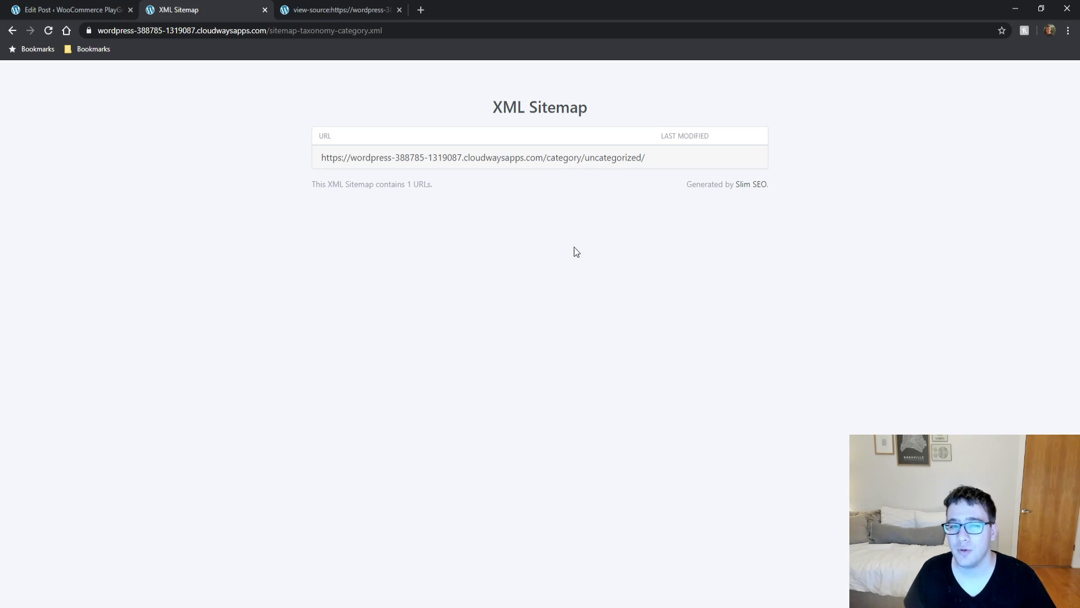
{"action": "key", "text": "alt+Left"}
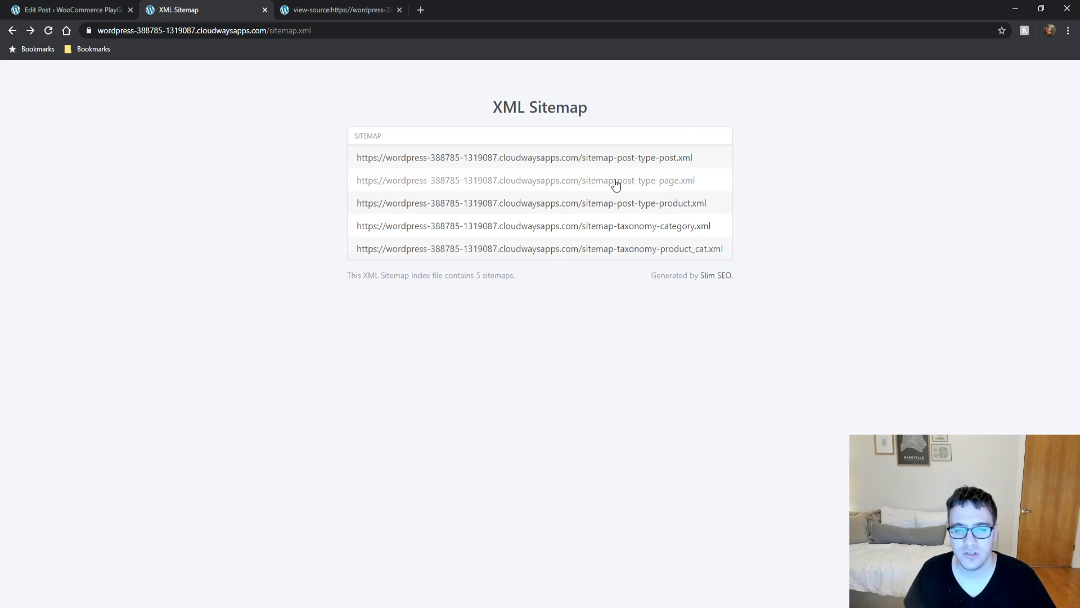
{"action": "left_click", "coordinate": [613, 249]}
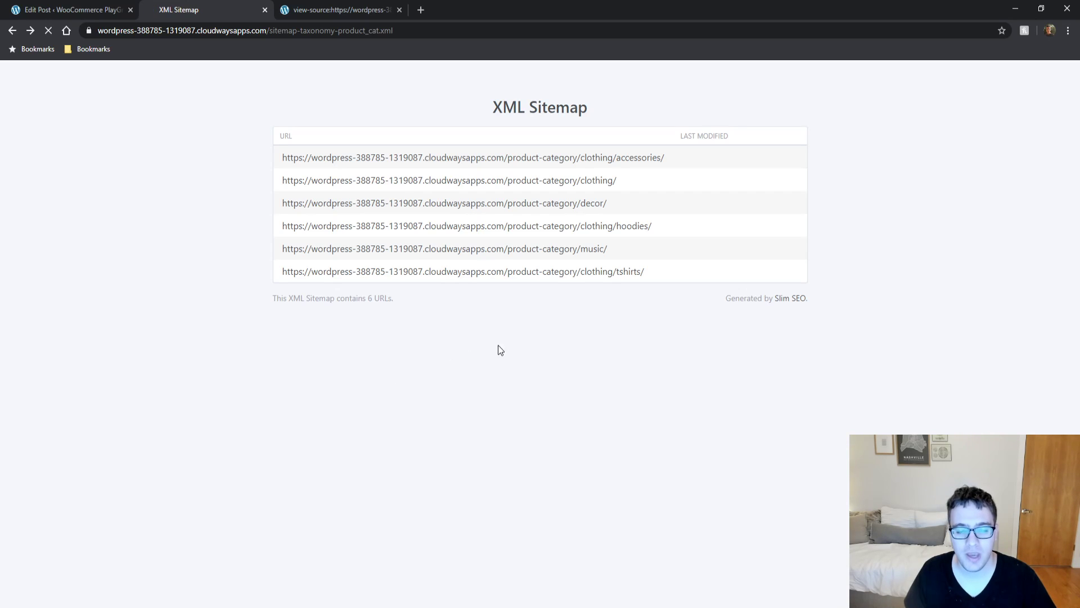
{"action": "left_click", "coordinate": [90, 10]}
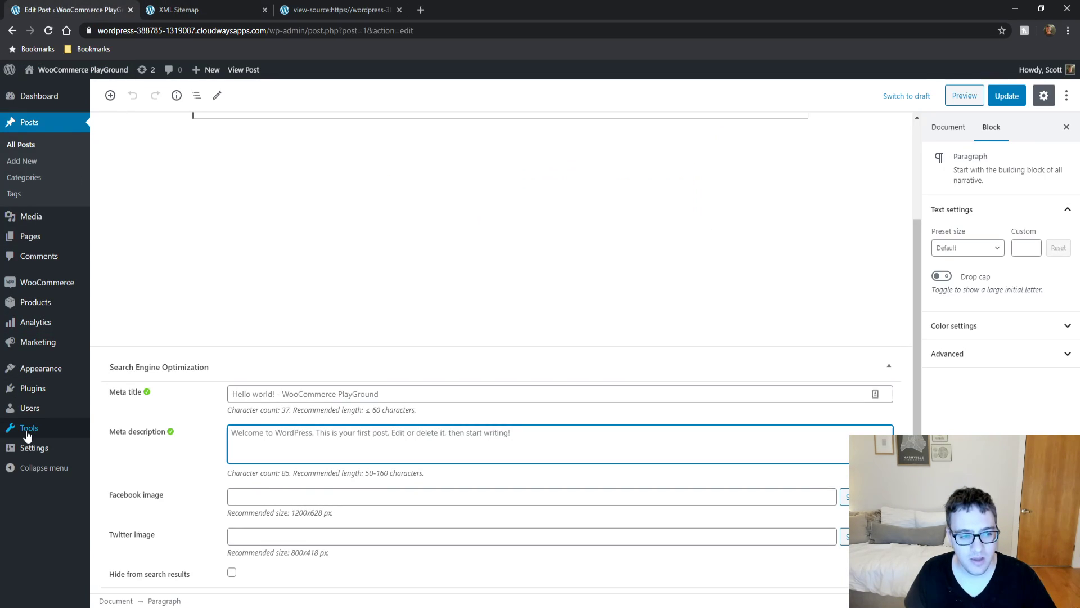
Step: Go to the Posts > Tags page, briefly checking Categories on the way
{"action": "mouse_move", "coordinate": [31, 447]}
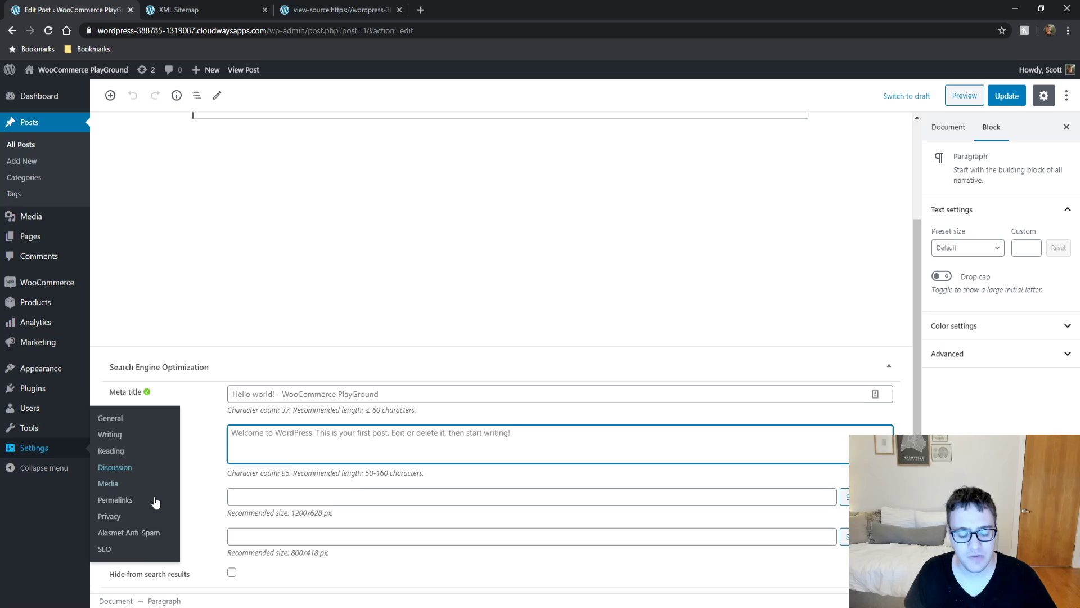
{"action": "left_click", "coordinate": [128, 552]}
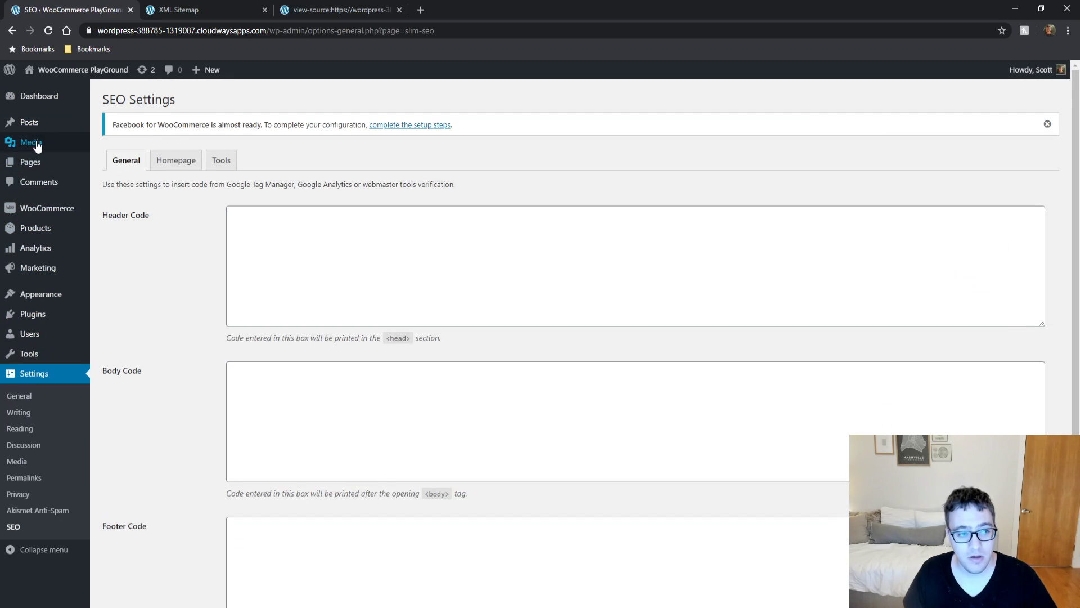
{"action": "mouse_move", "coordinate": [34, 123]}
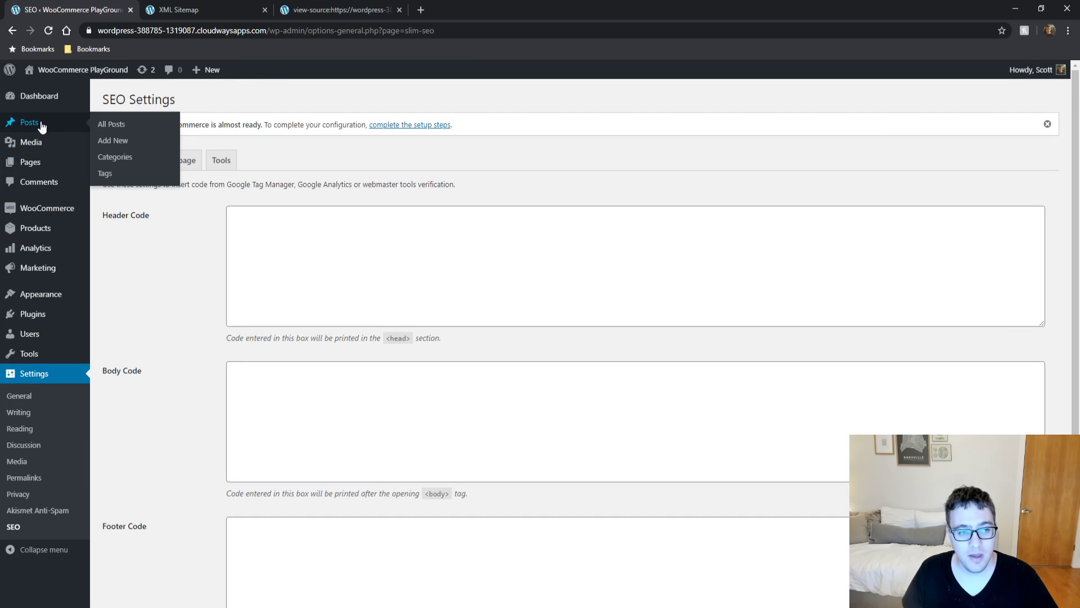
{"action": "left_click", "coordinate": [121, 178]}
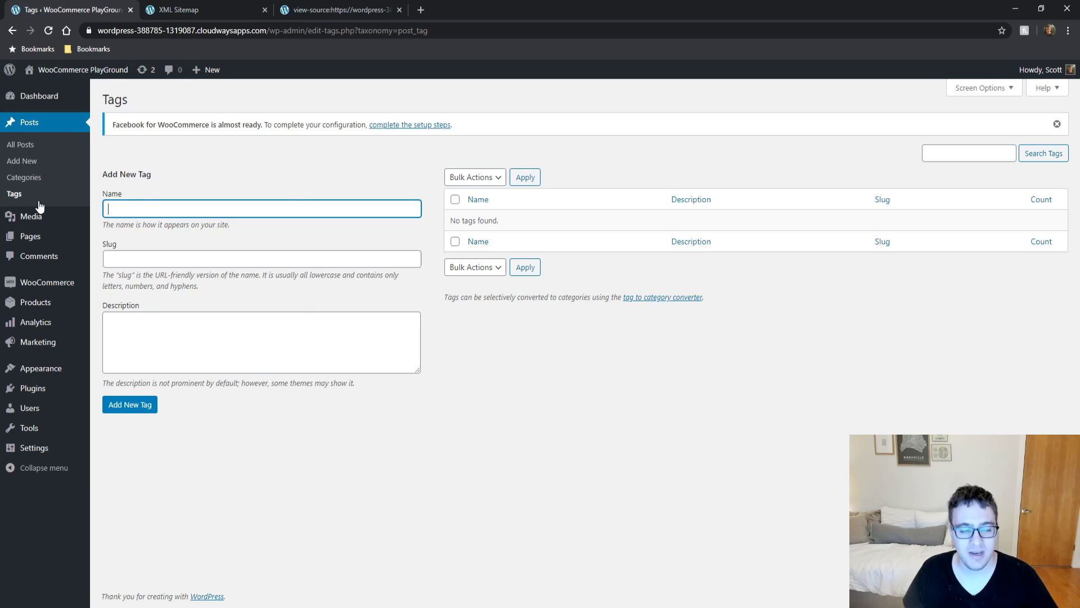
{"action": "left_click", "coordinate": [24, 177]}
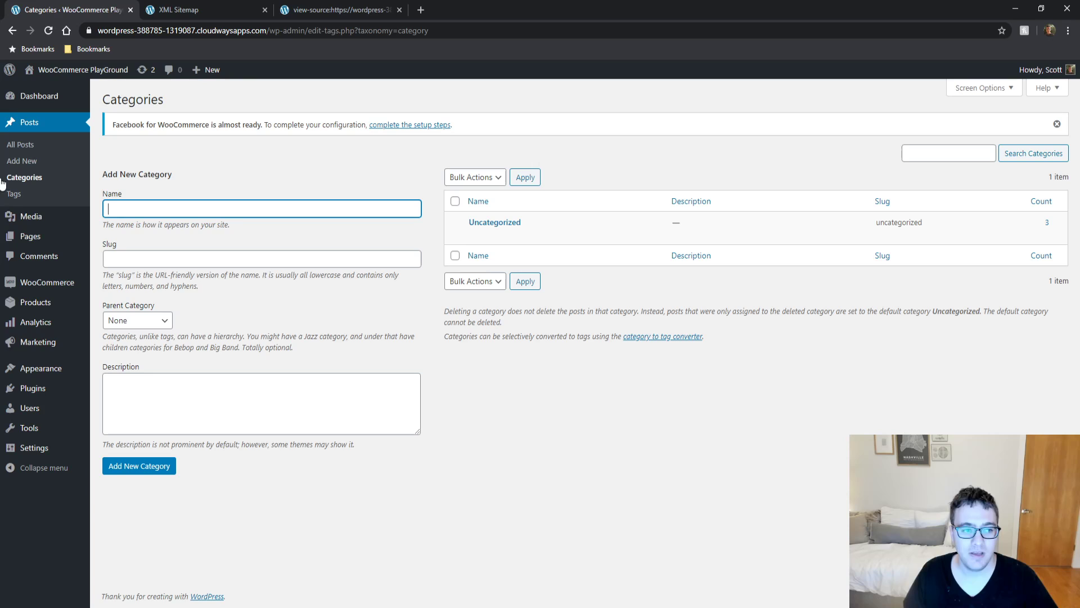
{"action": "left_click", "coordinate": [14, 194]}
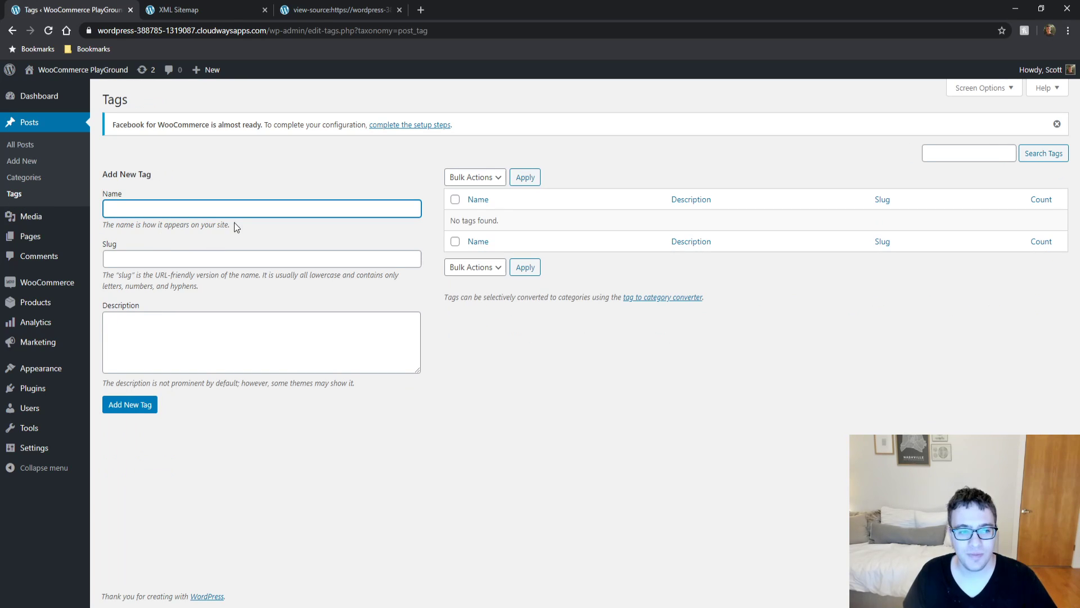
Step: Add a new post tag named fgdg with slug dgf
{"action": "type", "text": "fgdg"}
{"action": "left_click", "coordinate": [236, 261]}
{"action": "type", "text": "dgf"}
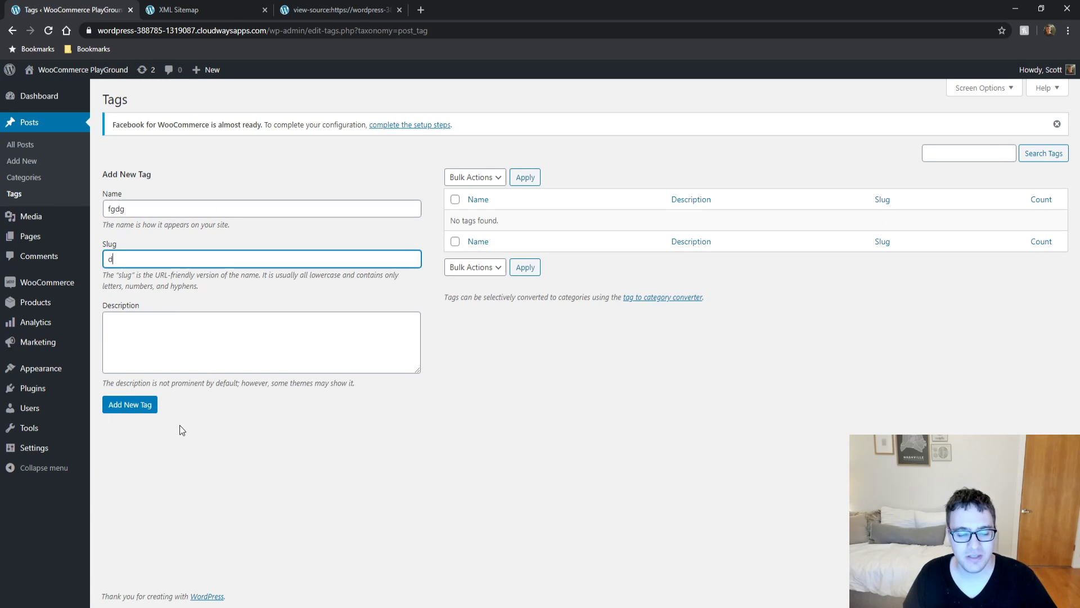
{"action": "left_click", "coordinate": [139, 416]}
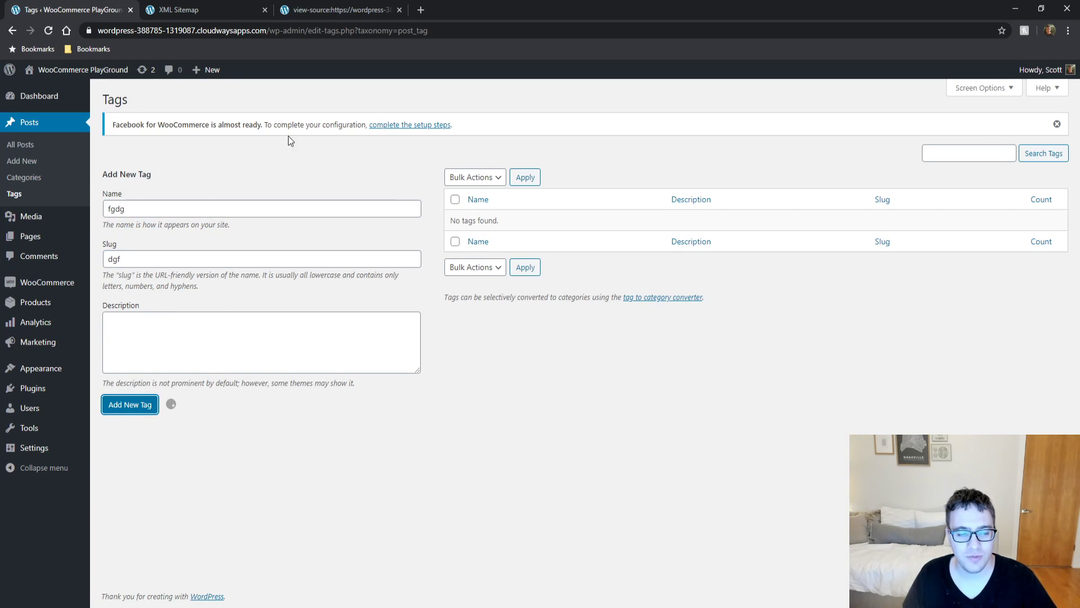
Step: Reload the XML sitemap index to check for a tag sitemap
{"action": "left_click", "coordinate": [307, 8]}
{"action": "left_click", "coordinate": [240, 5]}
{"action": "key", "text": "F5"}
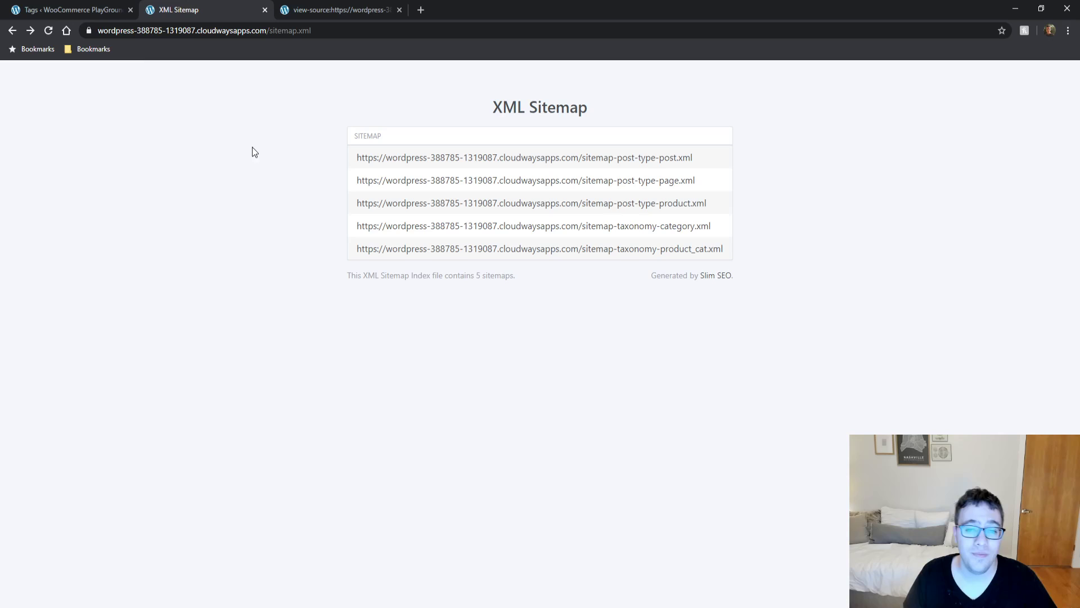
Step: Open the fgdg tag's public archive page from the Tags list and reload it
{"action": "left_click", "coordinate": [77, 4]}
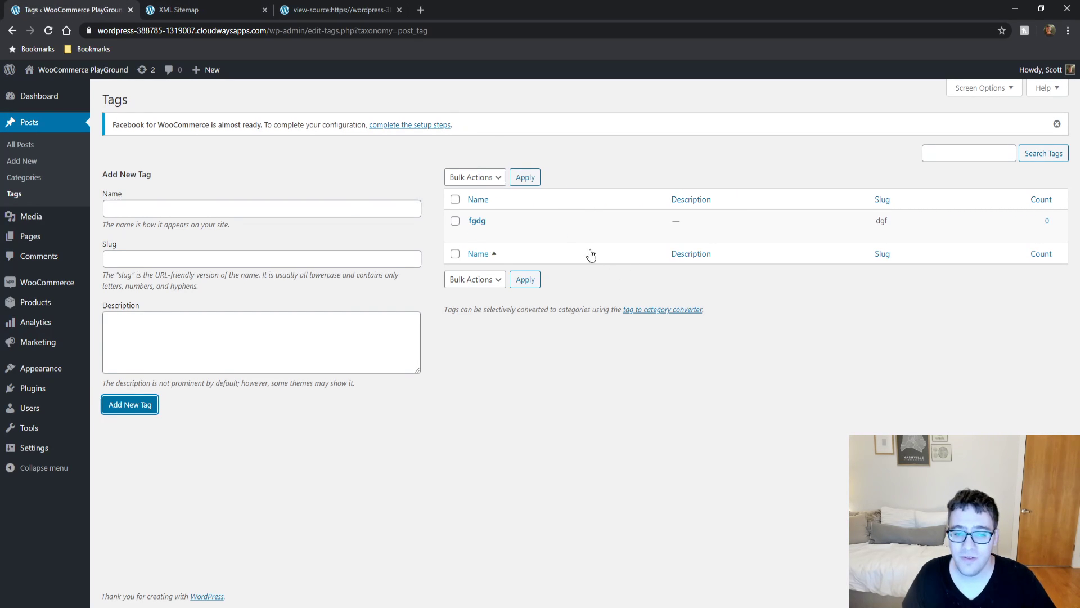
{"action": "left_click", "coordinate": [563, 234]}
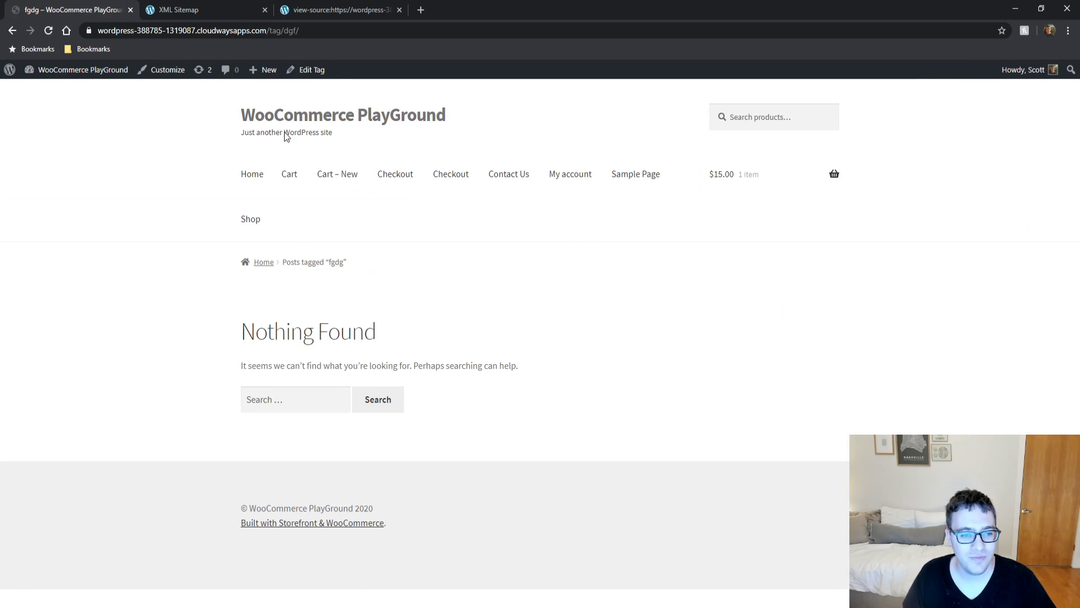
{"action": "left_click", "coordinate": [283, 29]}
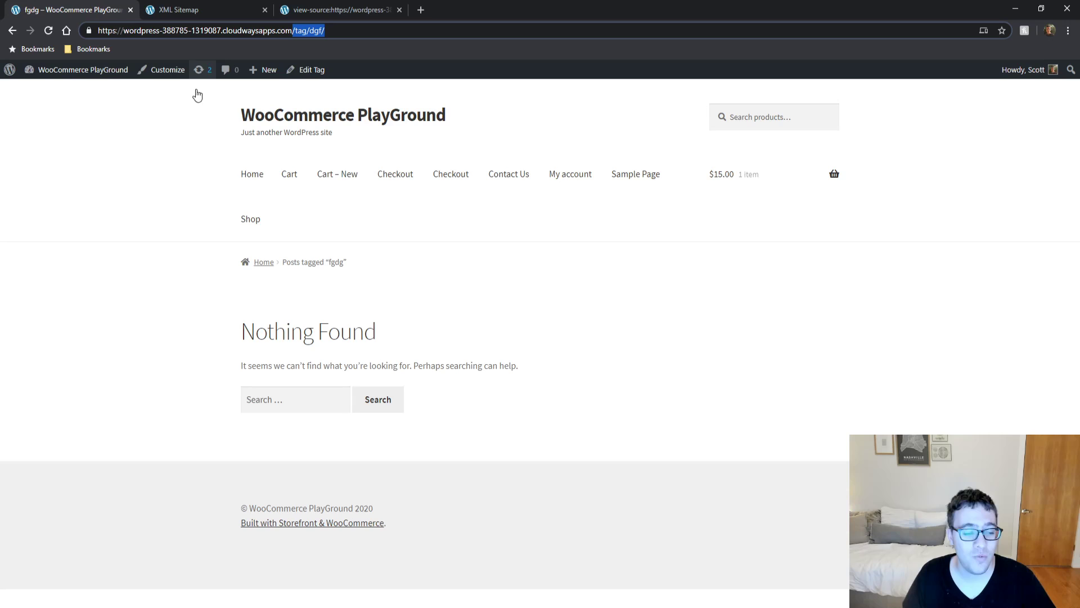
{"action": "key", "text": "Return"}
Step: Go back, recheck the XML sitemap, and return to the post Tags admin page
{"action": "key", "text": "alt+Left"}
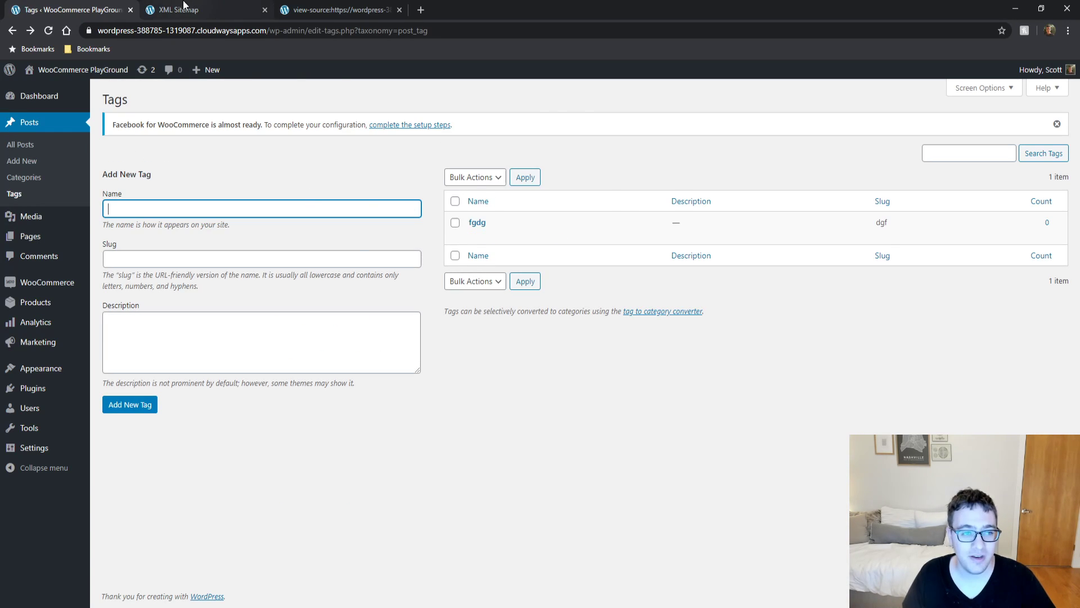
{"action": "left_click", "coordinate": [237, 12]}
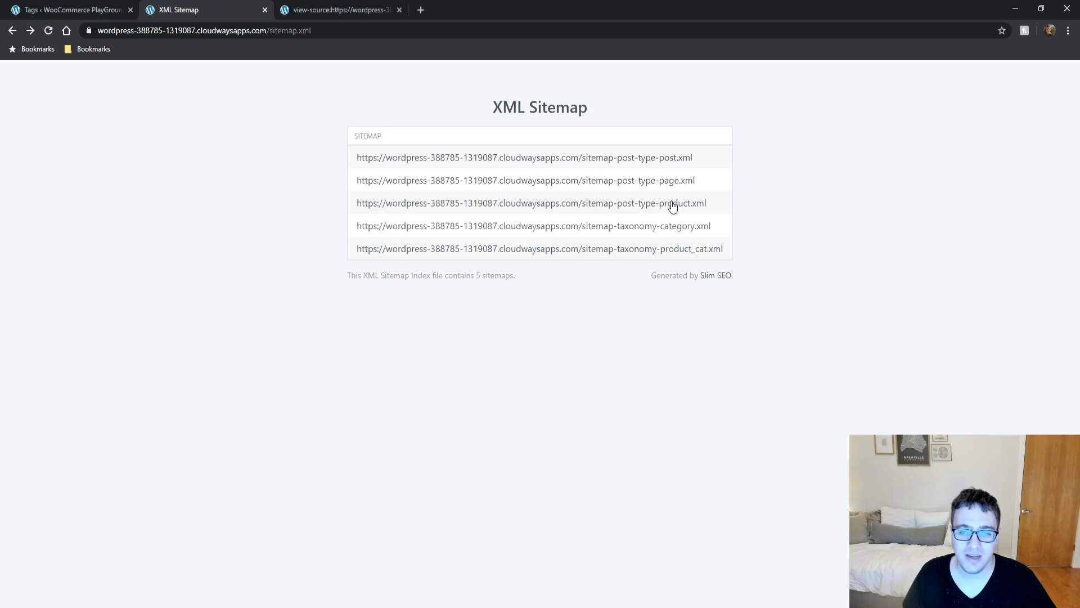
{"action": "key", "text": "ctrl+shift+Tab"}
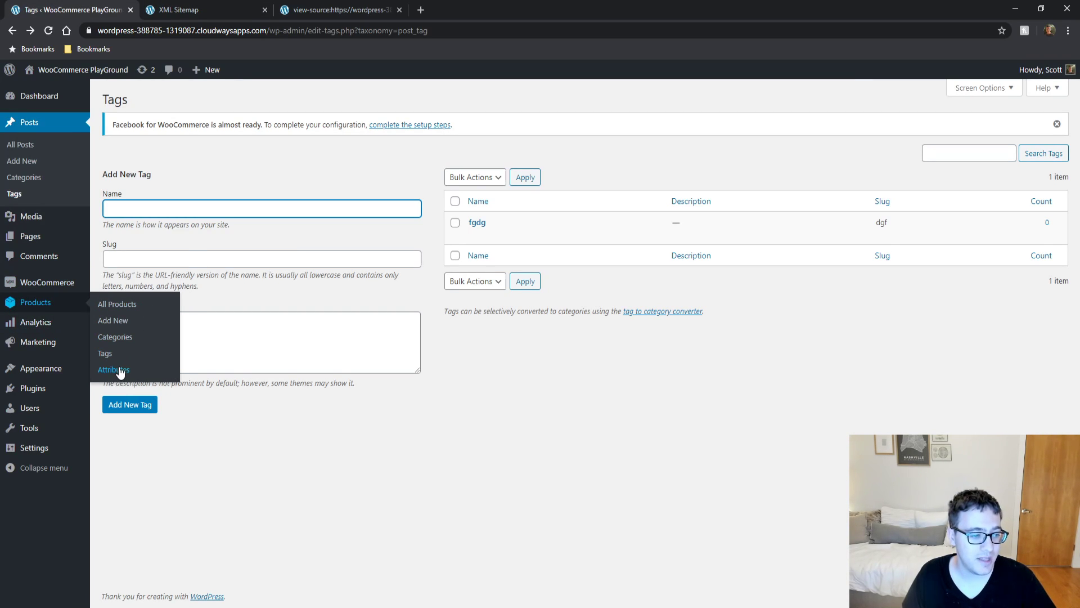
Step: Add a product tag named asda with slug asdad
{"action": "left_click", "coordinate": [141, 356]}
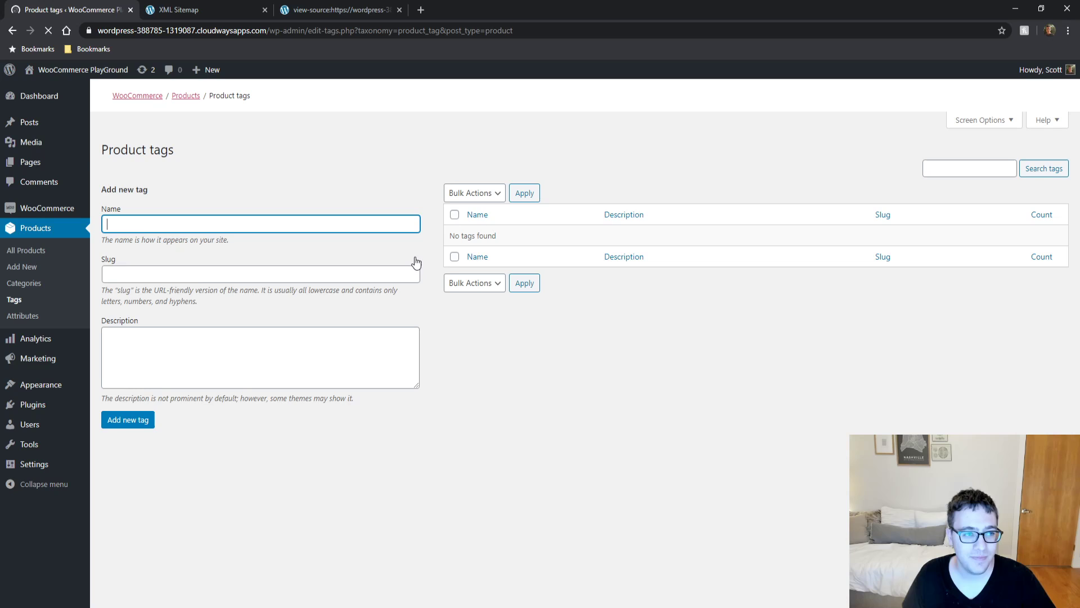
{"action": "type", "text": "asda"}
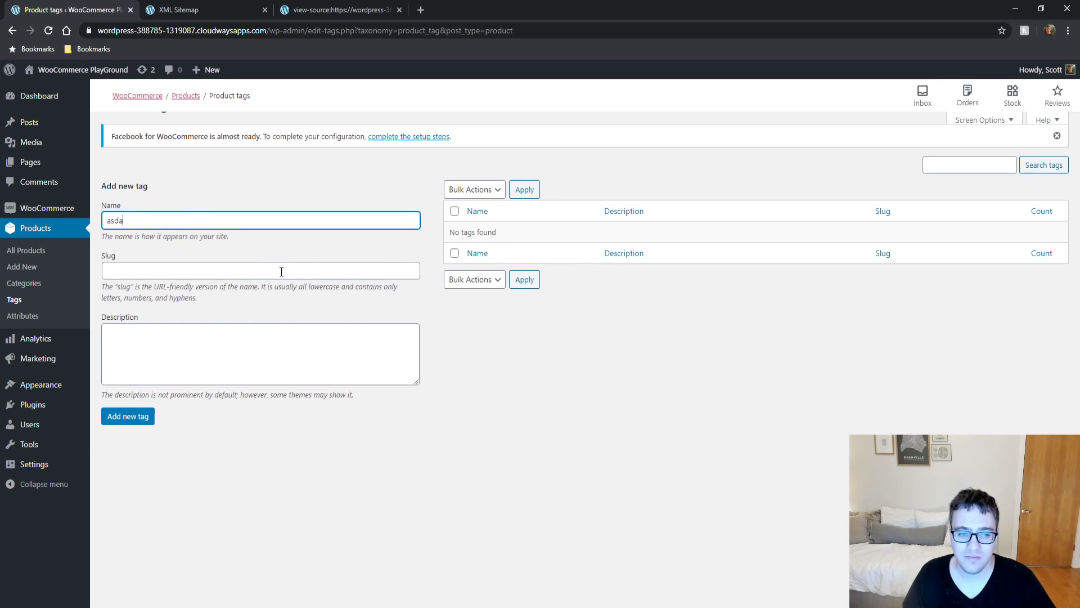
{"action": "left_click", "coordinate": [280, 270]}
{"action": "type", "text": "asdad"}
{"action": "left_click", "coordinate": [128, 416]}
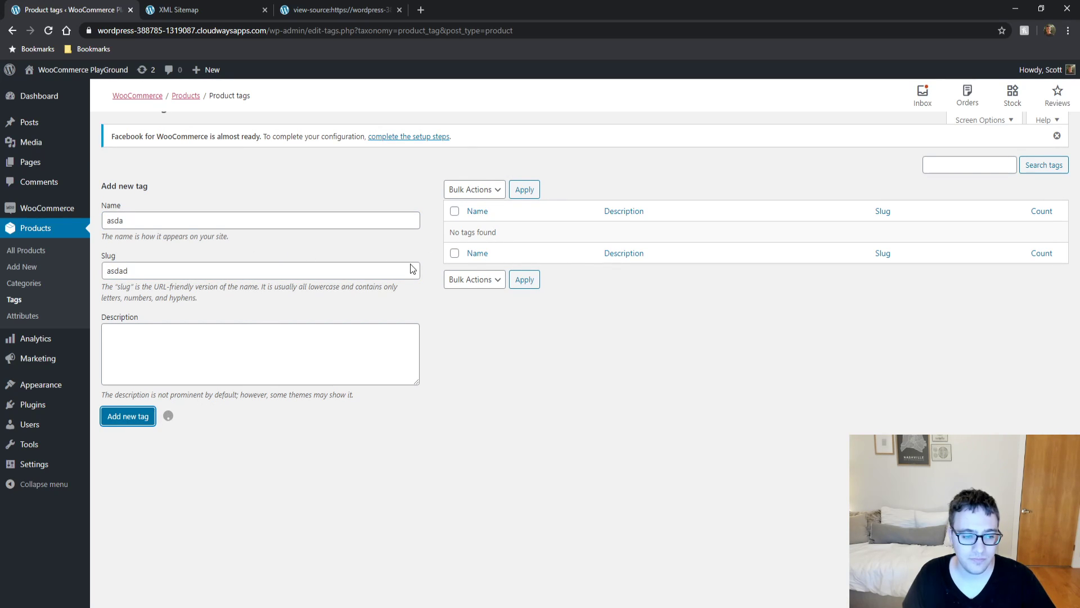
Step: Reload the XML sitemap with ?12 appended to check for product tags, then return to Product tags
{"action": "left_click", "coordinate": [214, 7]}
{"action": "key", "text": "F5"}
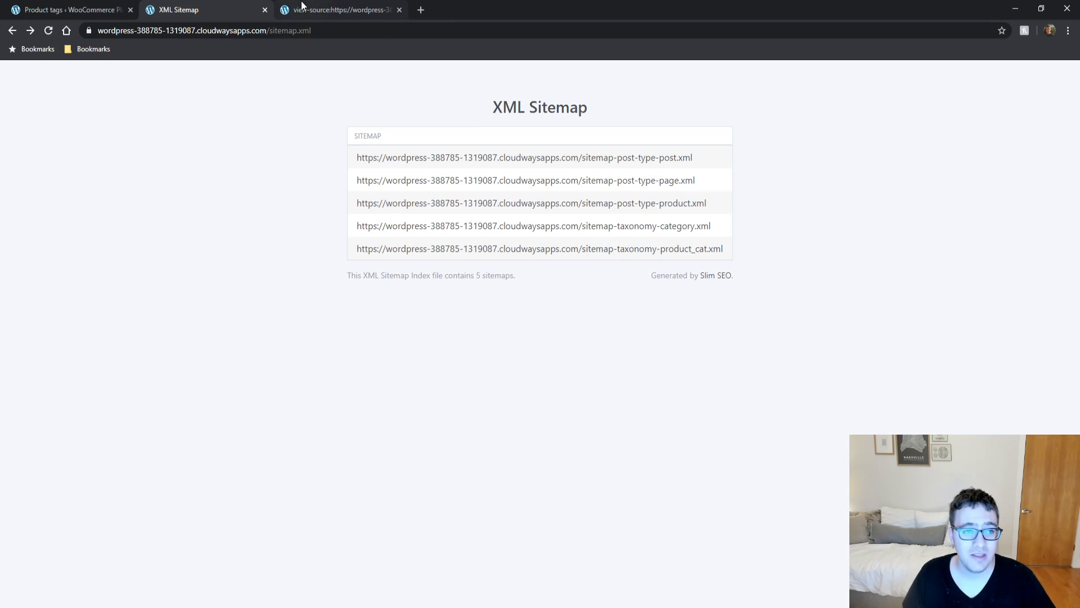
{"action": "key", "text": "ctrl+l"}
{"action": "key", "text": "End"}
{"action": "type", "text": "?12"}
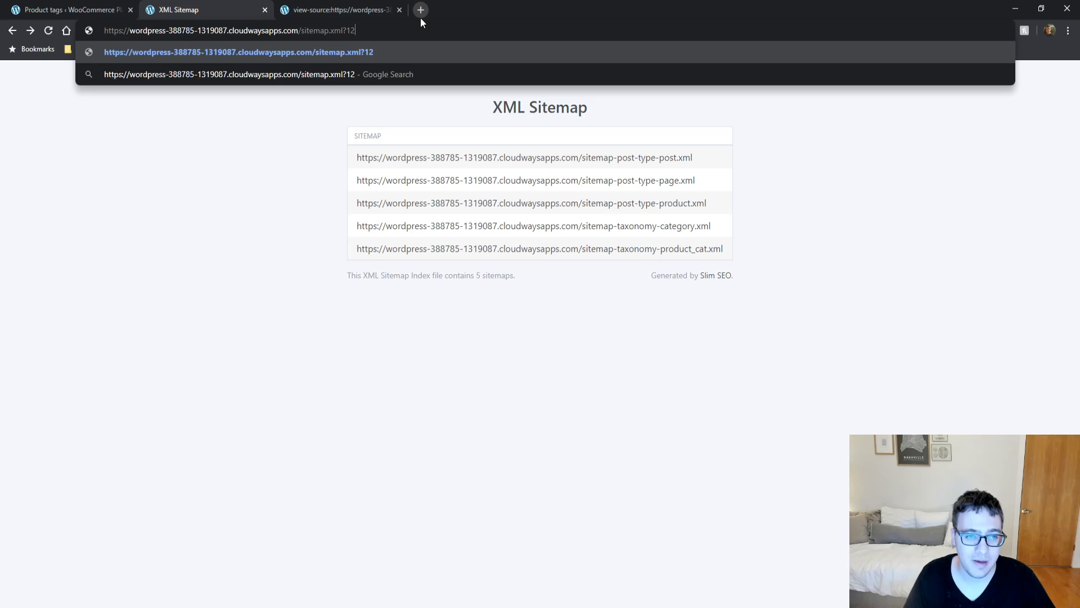
{"action": "key", "text": "Return"}
{"action": "left_click", "coordinate": [40, 6]}
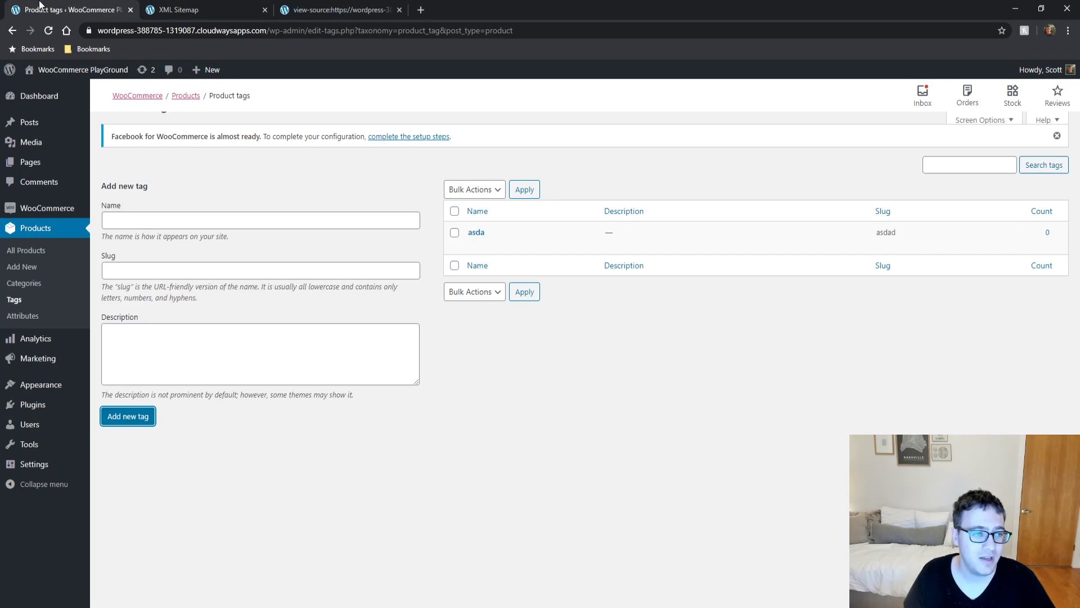
Step: Re-save the Permalink Settings unchanged to refresh the permalink structure
{"action": "mouse_move", "coordinate": [33, 464]}
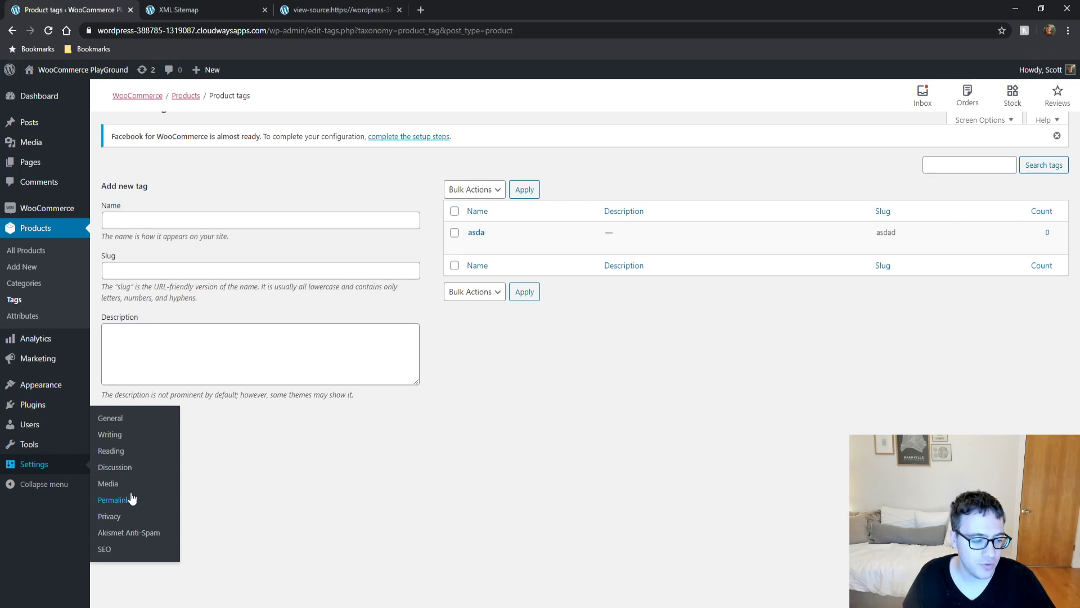
{"action": "left_click", "coordinate": [131, 499]}
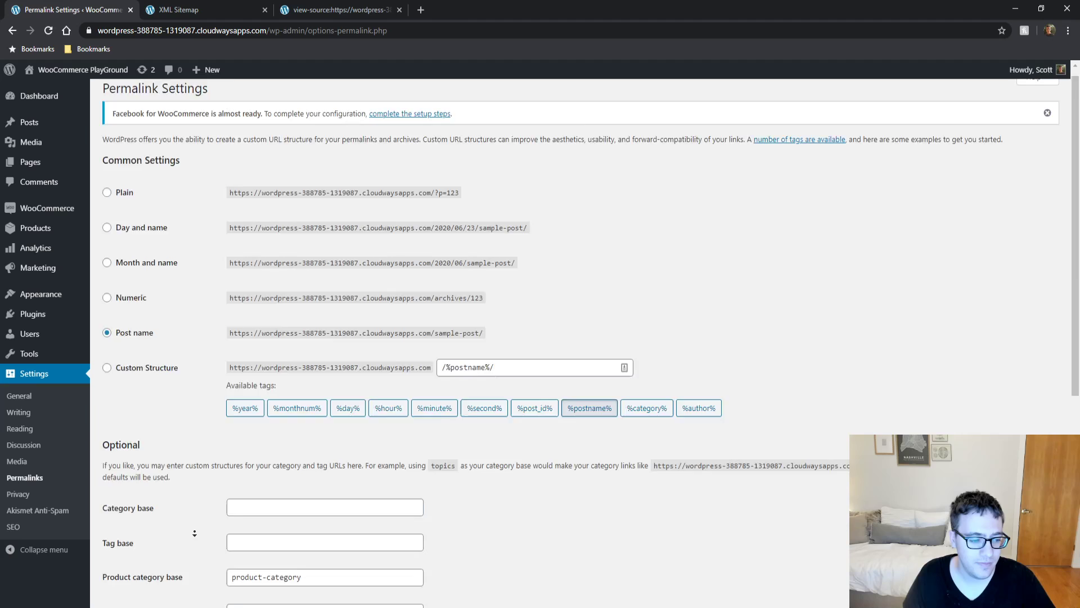
{"action": "scroll", "coordinate": [194, 533], "scroll_direction": "down", "scroll_amount": 6}
{"action": "left_click", "coordinate": [131, 546]}
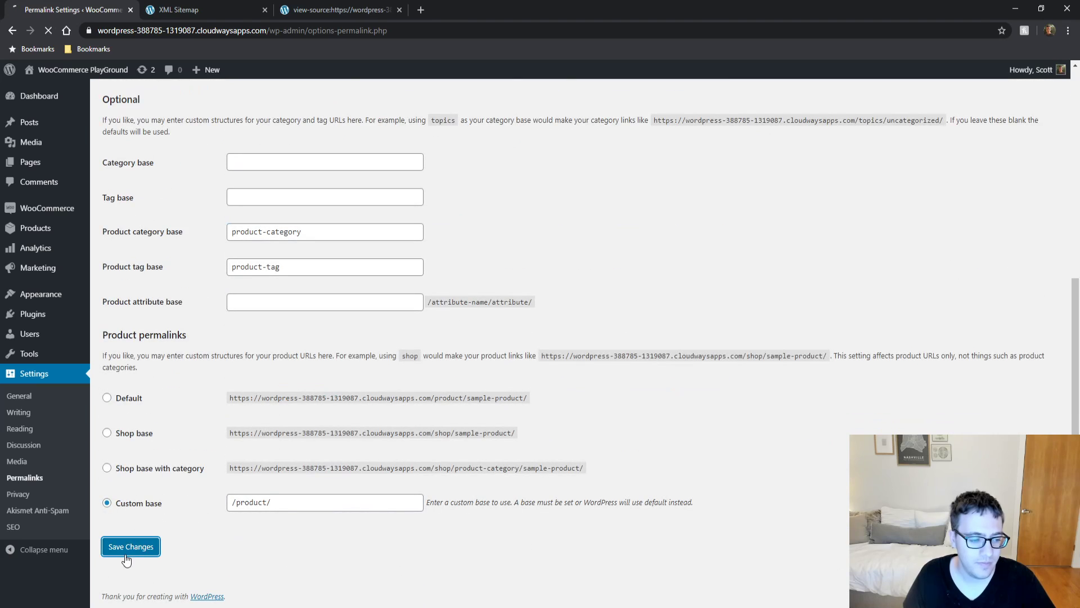
Step: Reload the XML sitemap twice, then return to Permalink Settings
{"action": "left_click", "coordinate": [209, 9]}
{"action": "key", "text": "F5"}
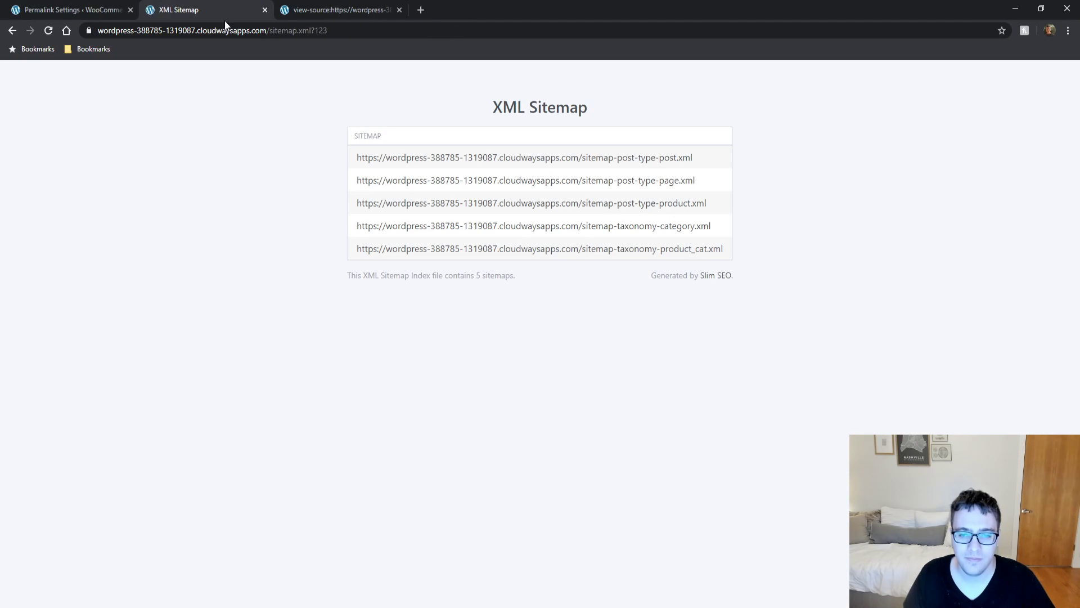
{"action": "key", "text": "F5"}
{"action": "left_click", "coordinate": [73, 9]}
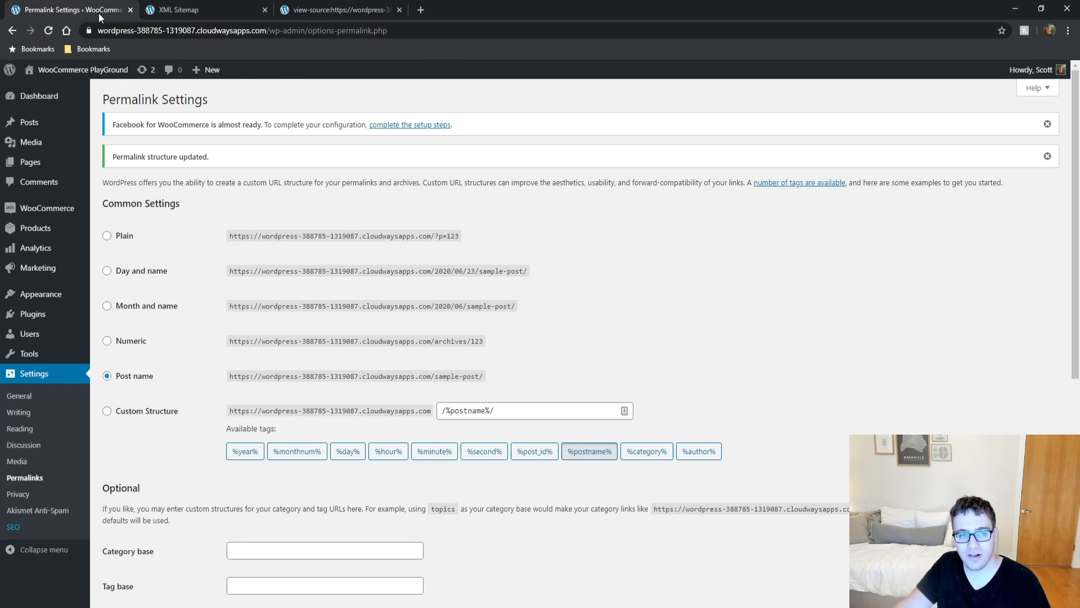
Step: Open the fgdg tag archive's page source and search it for noindex
{"action": "left_click", "coordinate": [304, 9]}
{"action": "left_click", "coordinate": [92, 8]}
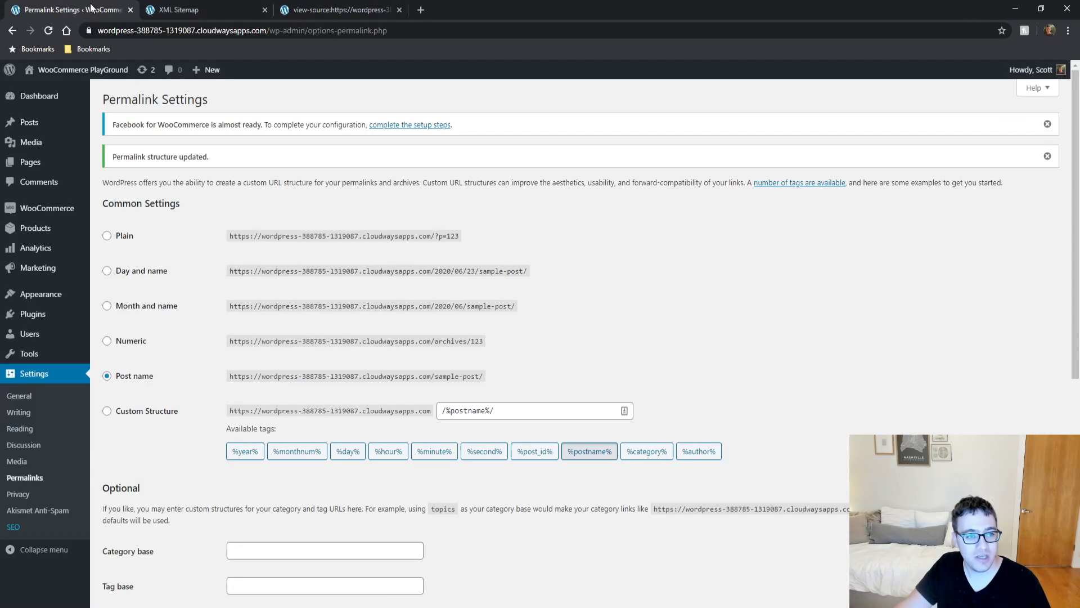
{"action": "left_click", "coordinate": [30, 122]}
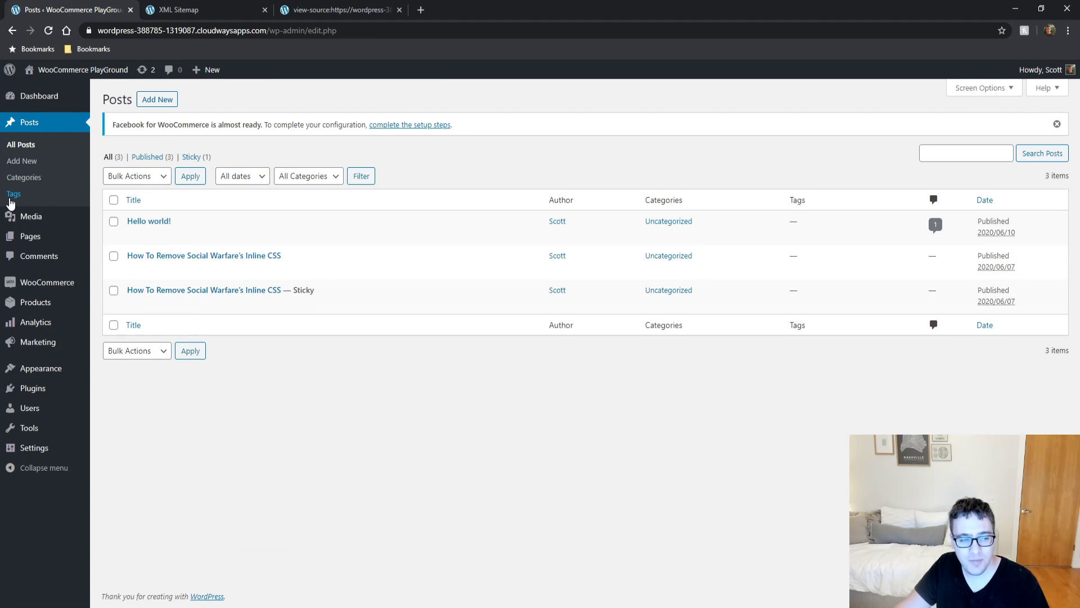
{"action": "left_click", "coordinate": [12, 197]}
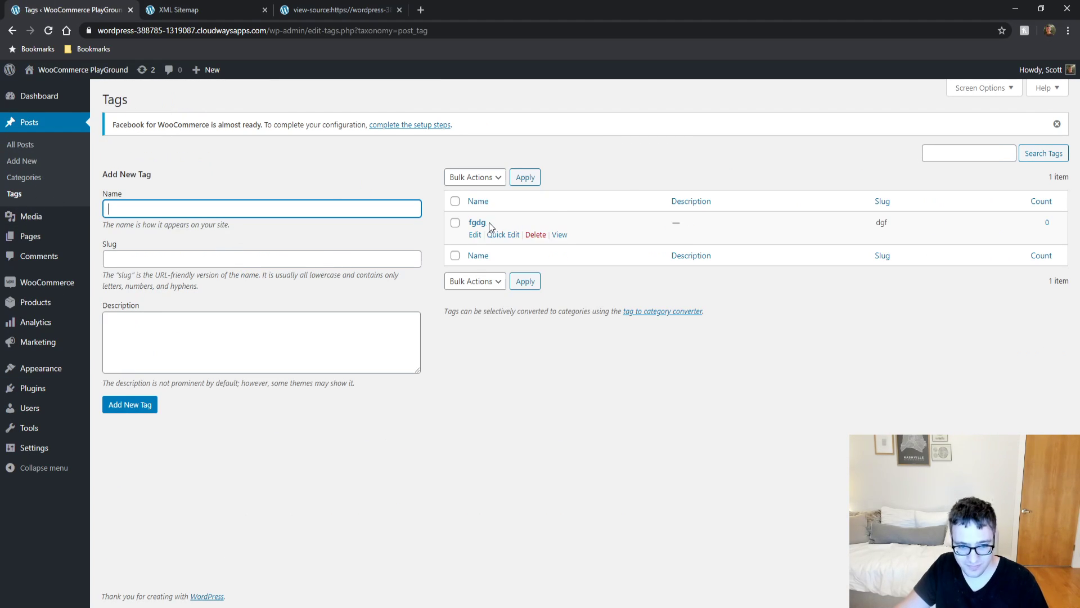
{"action": "left_click", "coordinate": [559, 234], "text": "ctrl+shift"}
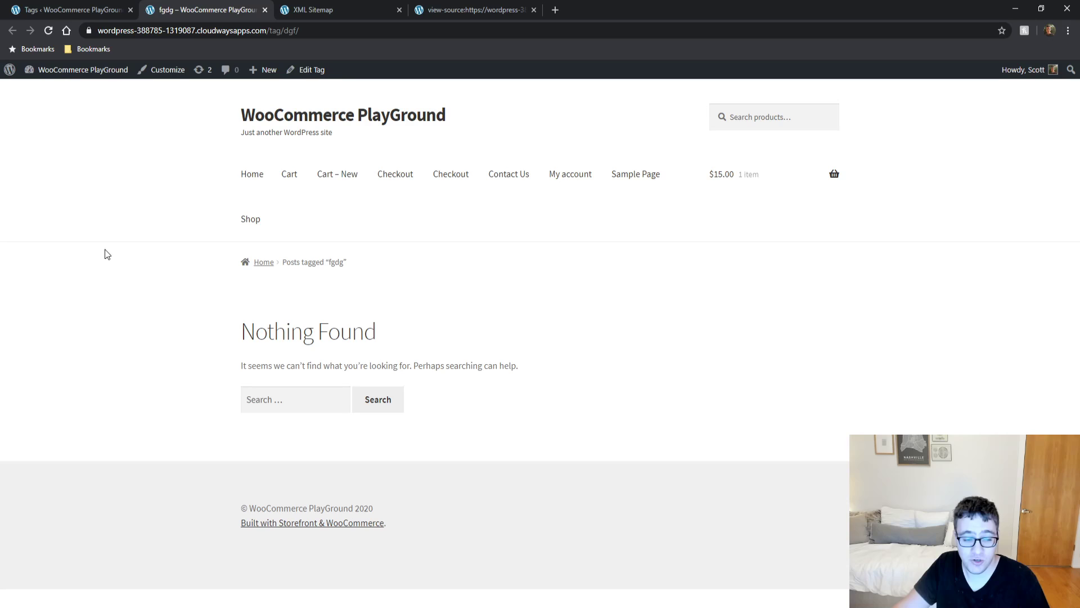
{"action": "key", "text": "ctrl+u"}
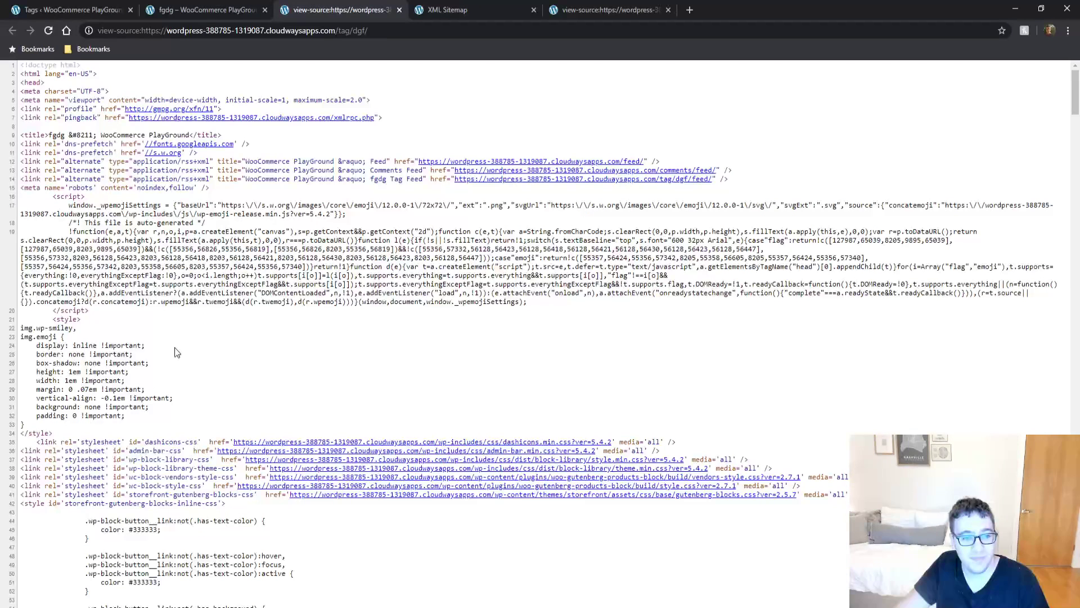
{"action": "left_click", "coordinate": [471, 170], "text": "ctrl+shift"}
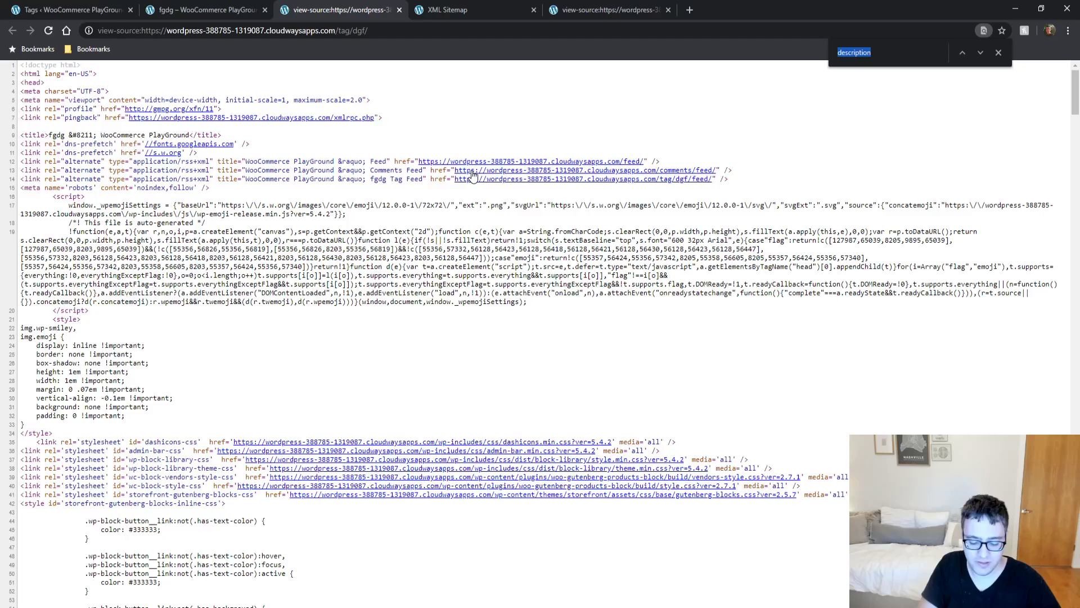
{"action": "type", "text": "noindex"}
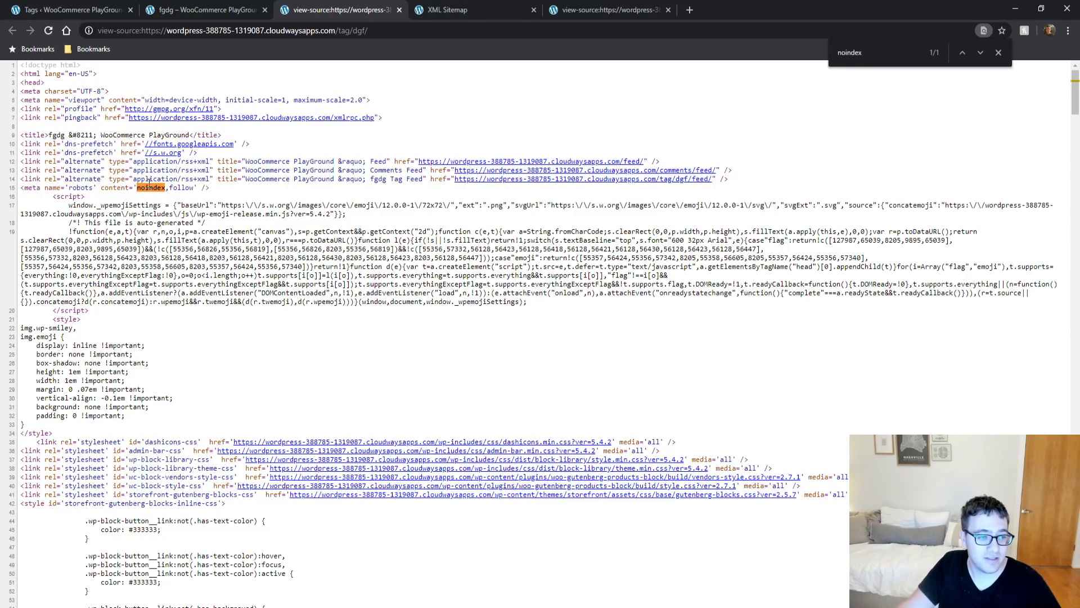
Step: Return from the fgdg archive to the admin and go to the Product tags page
{"action": "left_click", "coordinate": [247, 9]}
{"action": "left_click", "coordinate": [77, 7]}
{"action": "left_click", "coordinate": [228, 7]}
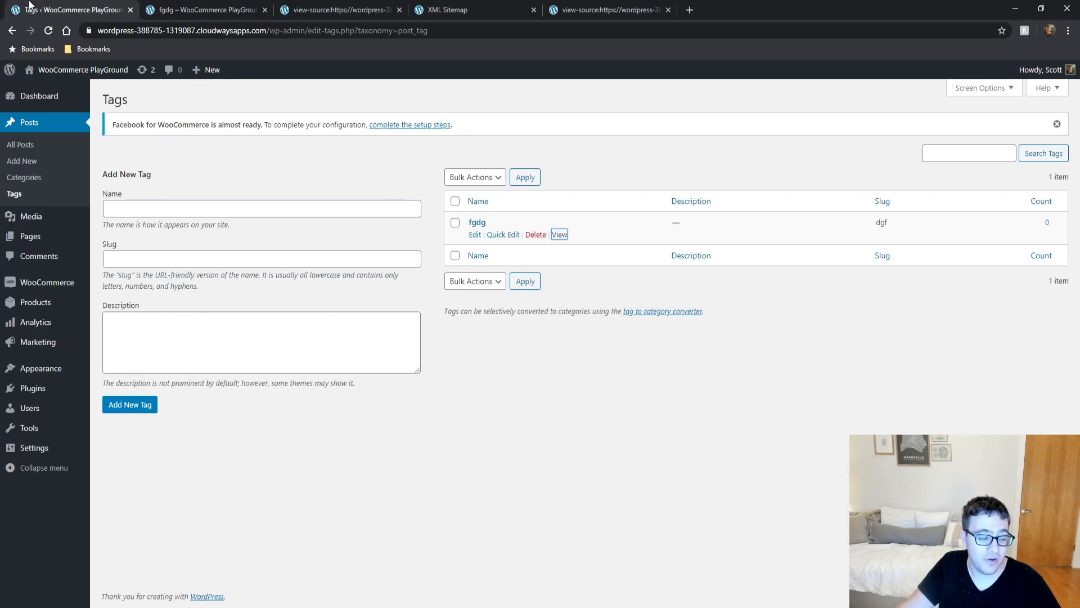
{"action": "left_click", "coordinate": [10, 7]}
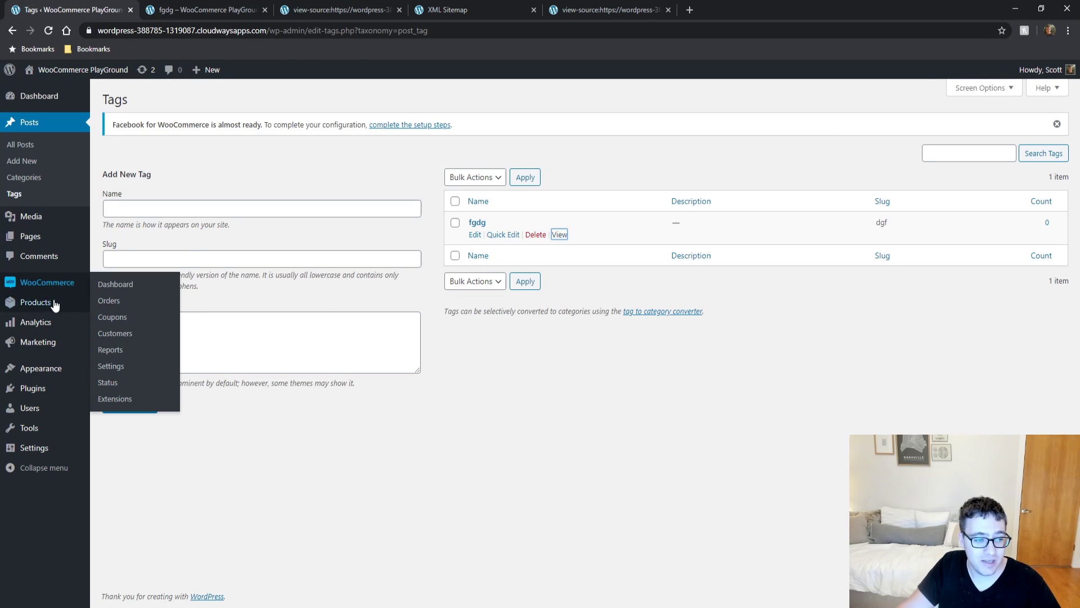
{"action": "left_click", "coordinate": [116, 357]}
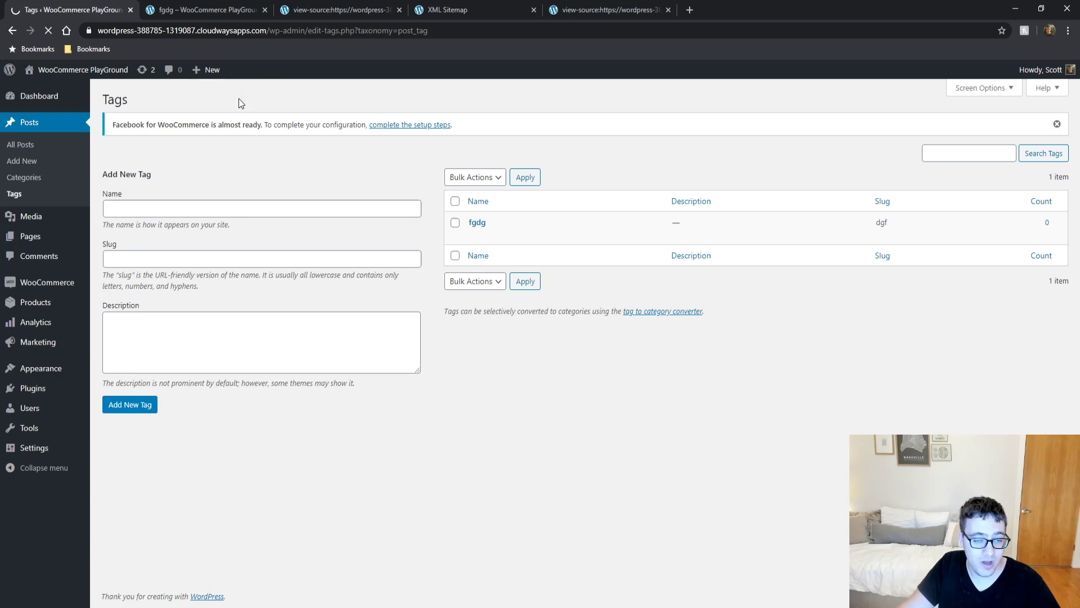
Step: View the asda product tag archive's source for noindex, then close the extra tabs
{"action": "middle_click", "coordinate": [558, 247]}
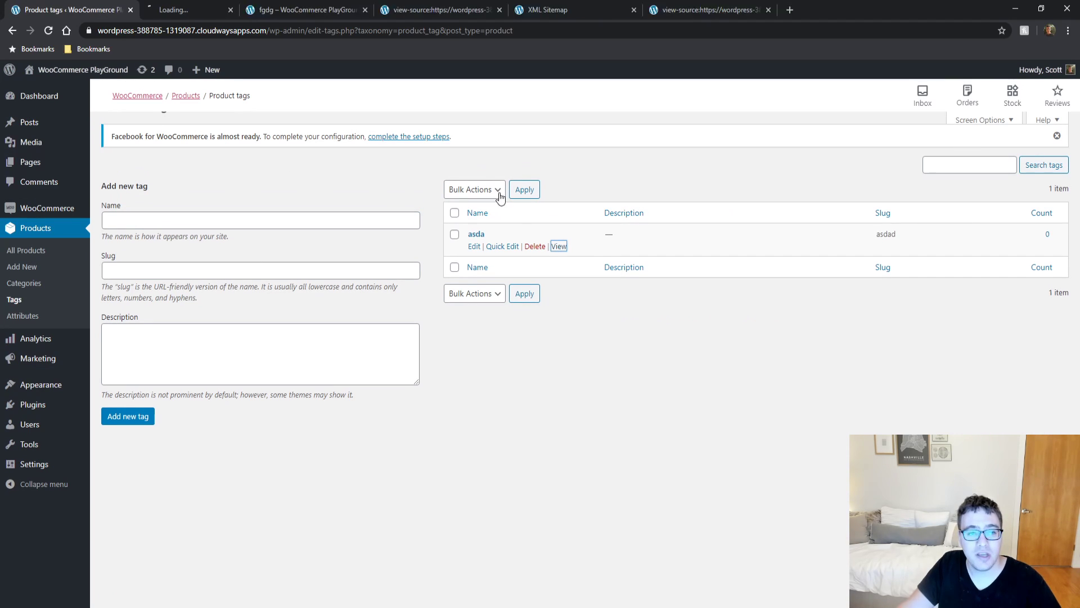
{"action": "left_click", "coordinate": [170, 8]}
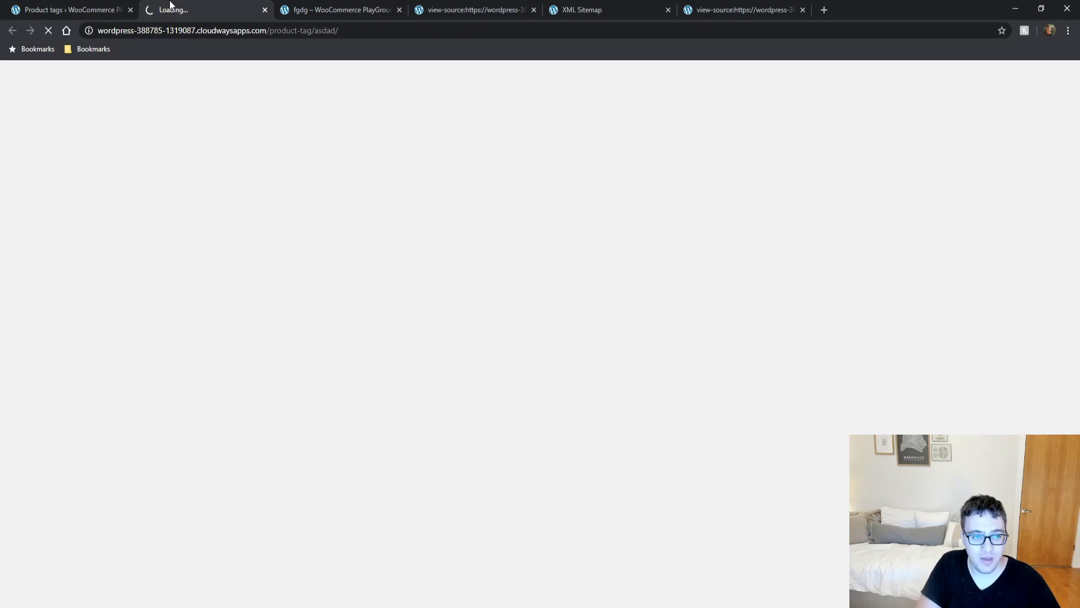
{"action": "key", "text": "ctrl+u"}
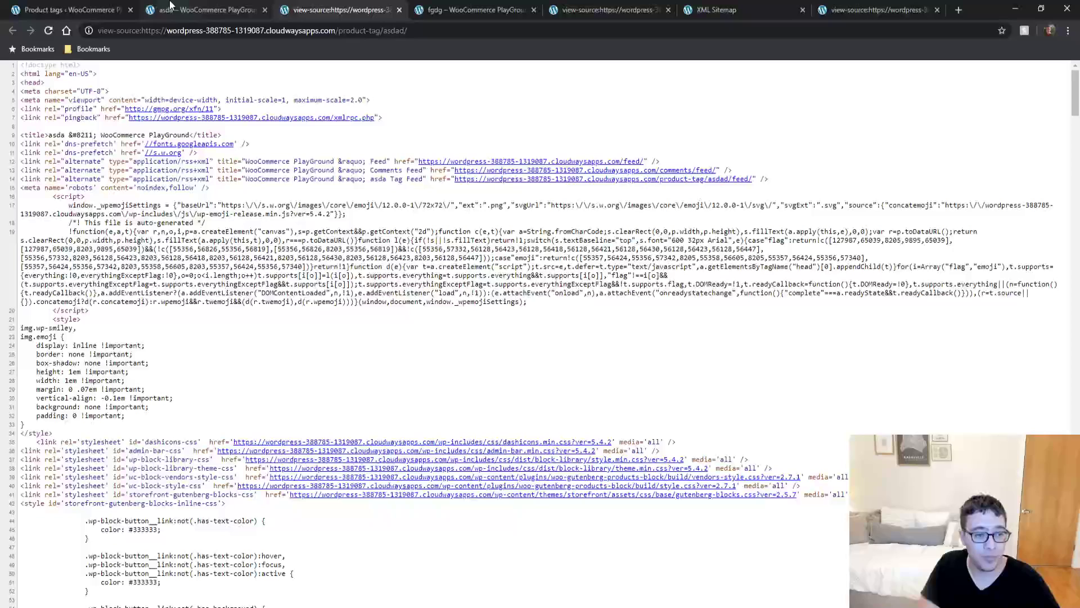
{"action": "key", "text": "ctrl+w"}
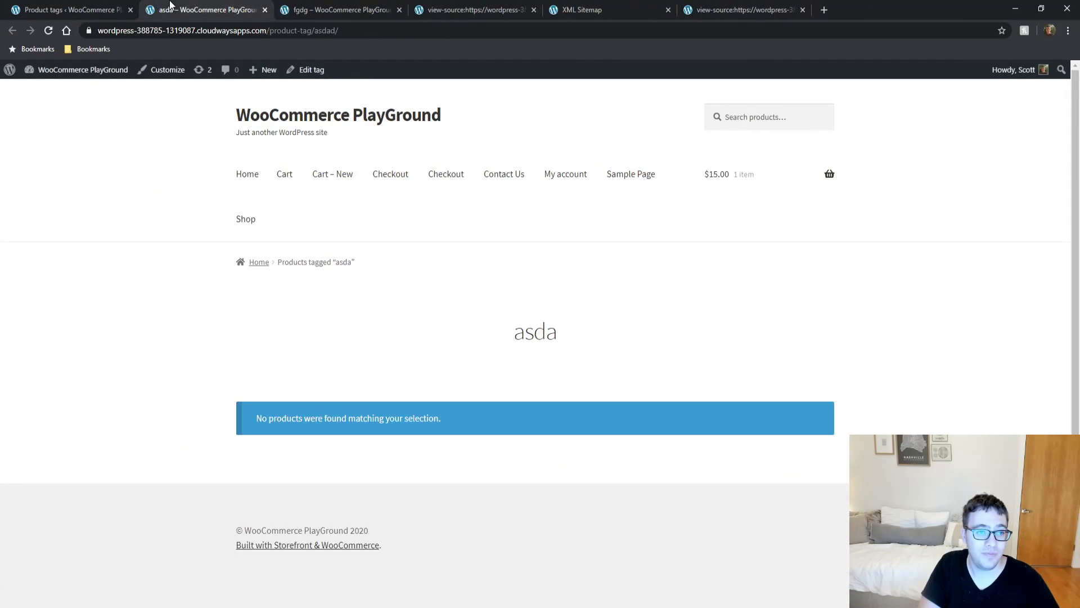
{"action": "key", "text": "ctrl+w"}
{"action": "key", "text": "ctrl+w"}
{"action": "key", "text": "ctrl+w"}
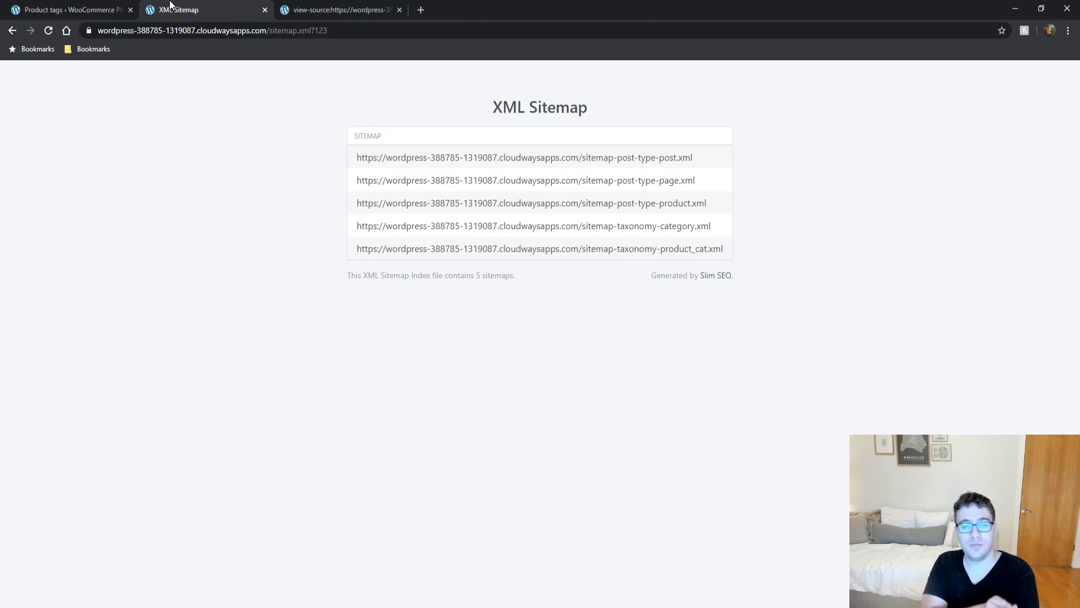
Step: Open Post Tags in a new tab and copy the tag name fgdg
{"action": "left_click", "coordinate": [110, 8]}
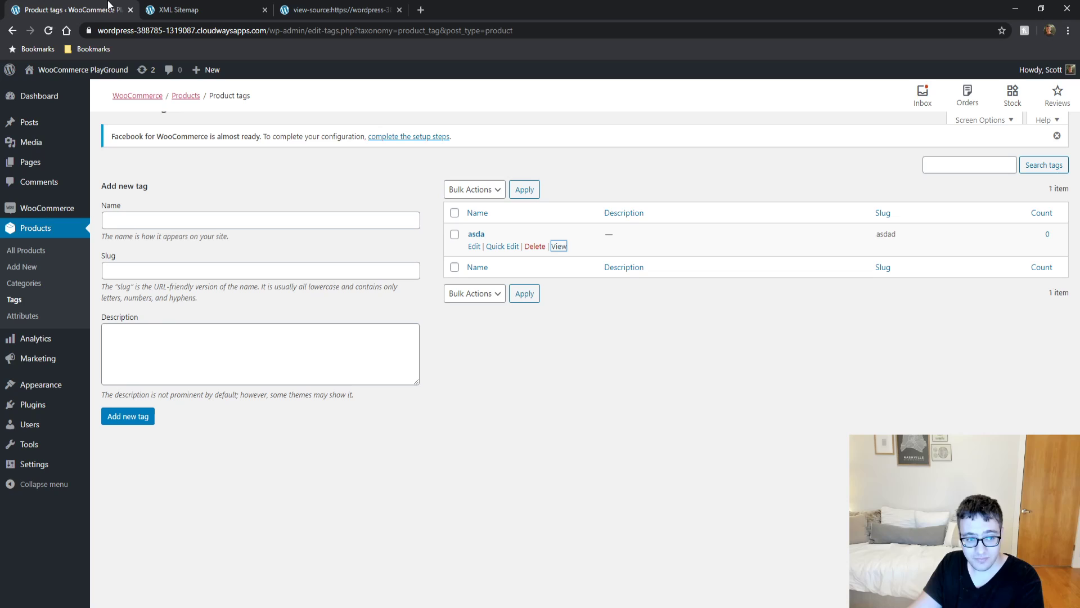
{"action": "left_click", "coordinate": [28, 122]}
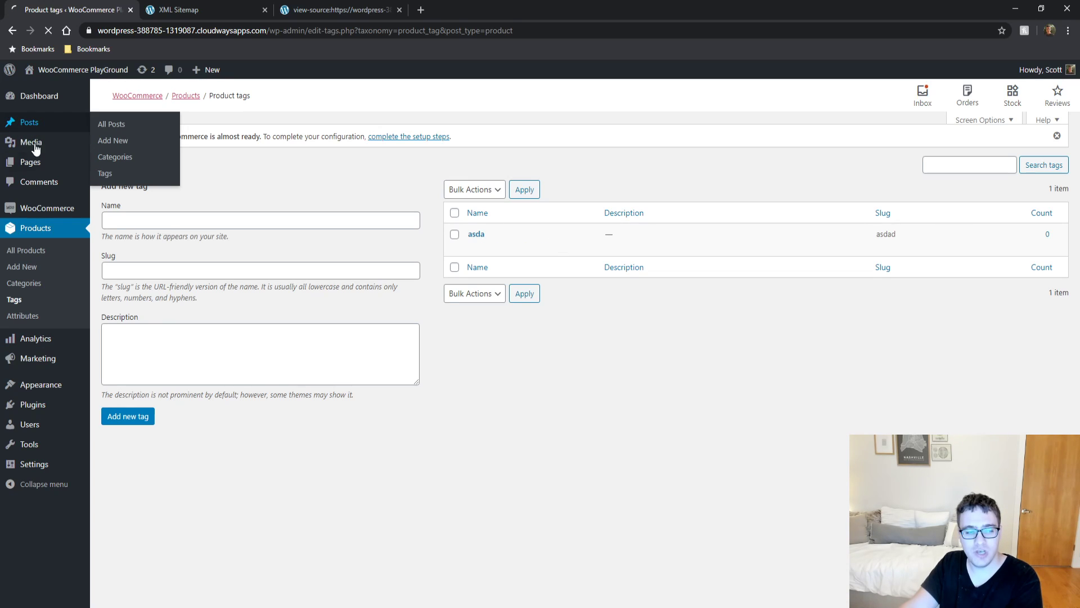
{"action": "mouse_move", "coordinate": [143, 220]}
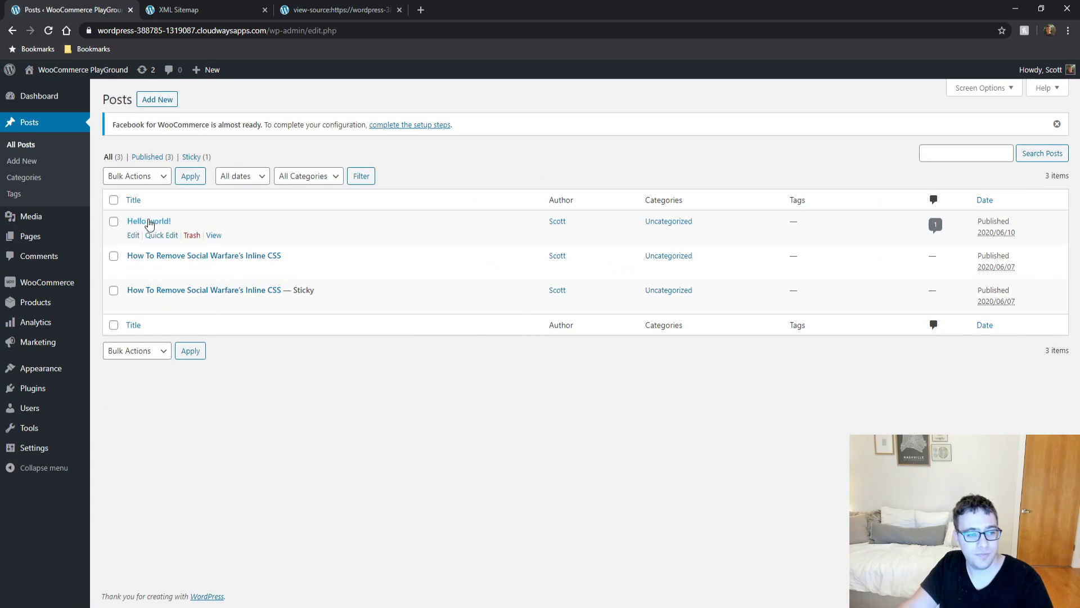
{"action": "middle_click", "coordinate": [17, 194]}
{"action": "left_click_drag", "start_coordinate": [214, 10], "coordinate": [163, 5]}
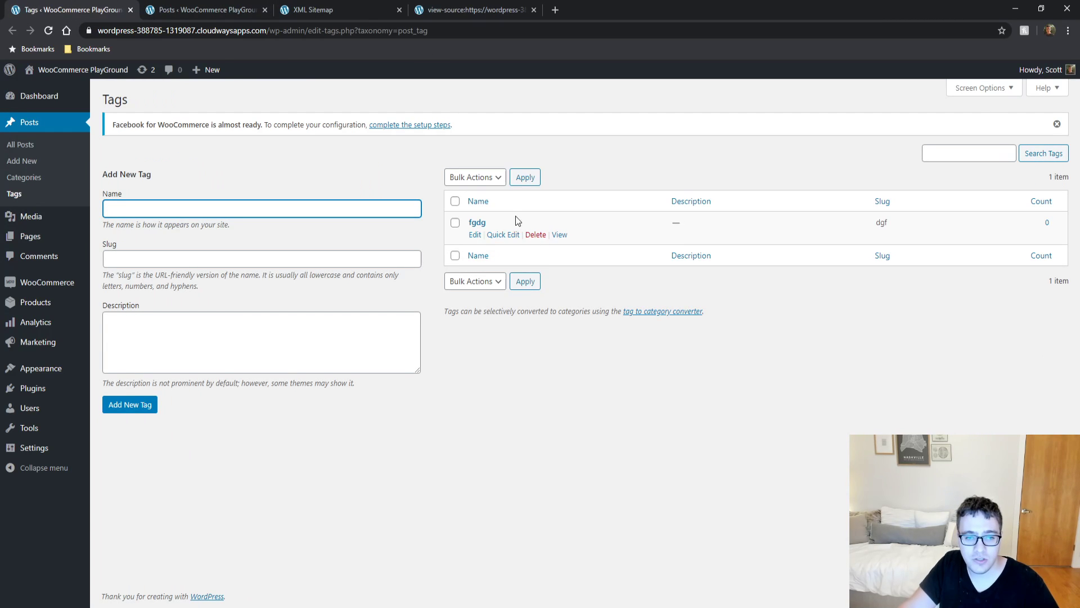
{"action": "double_click", "coordinate": [504, 223]}
{"action": "key", "text": "ctrl+c"}
{"action": "key", "text": "ctrl+Tab"}
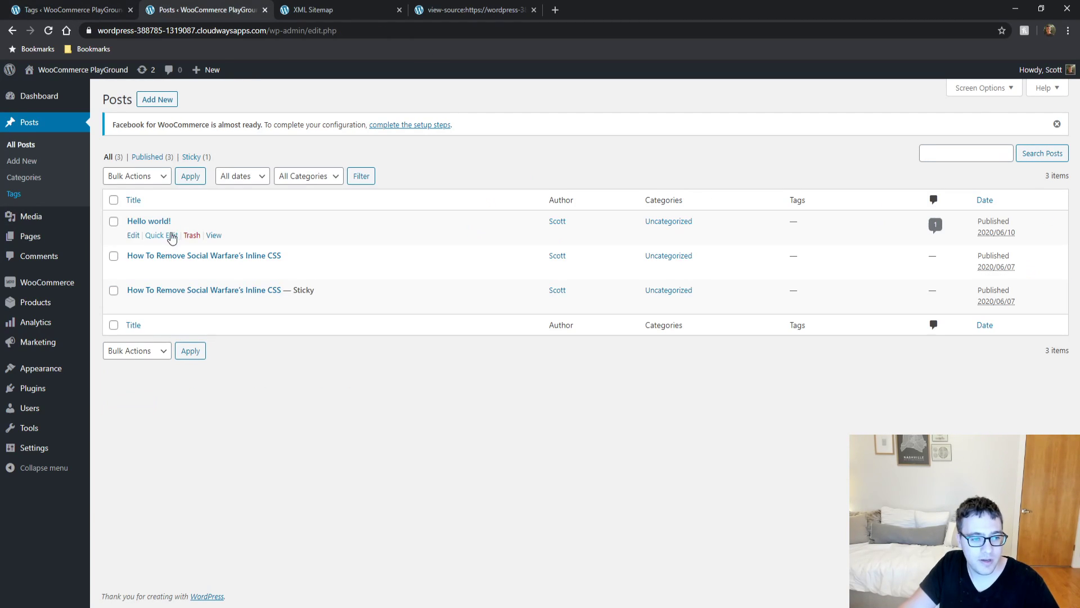
Step: Quick Edit the Hello world! post, add the fgdg tag, and update it
{"action": "left_click", "coordinate": [169, 234]}
{"action": "left_click", "coordinate": [756, 239]}
{"action": "key", "text": "ctrl+v"}
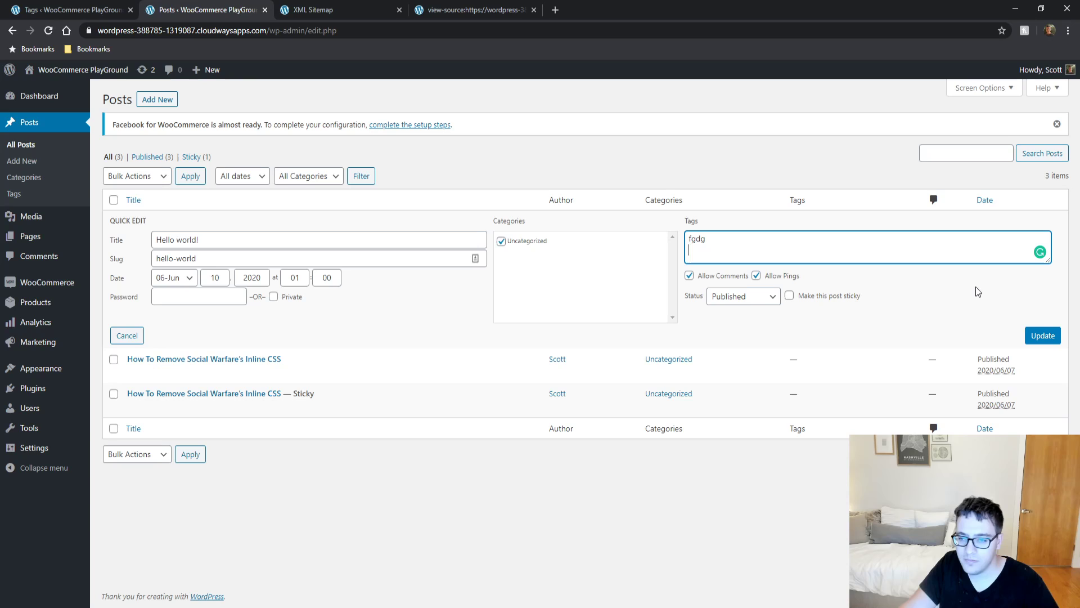
{"action": "left_click", "coordinate": [784, 272]}
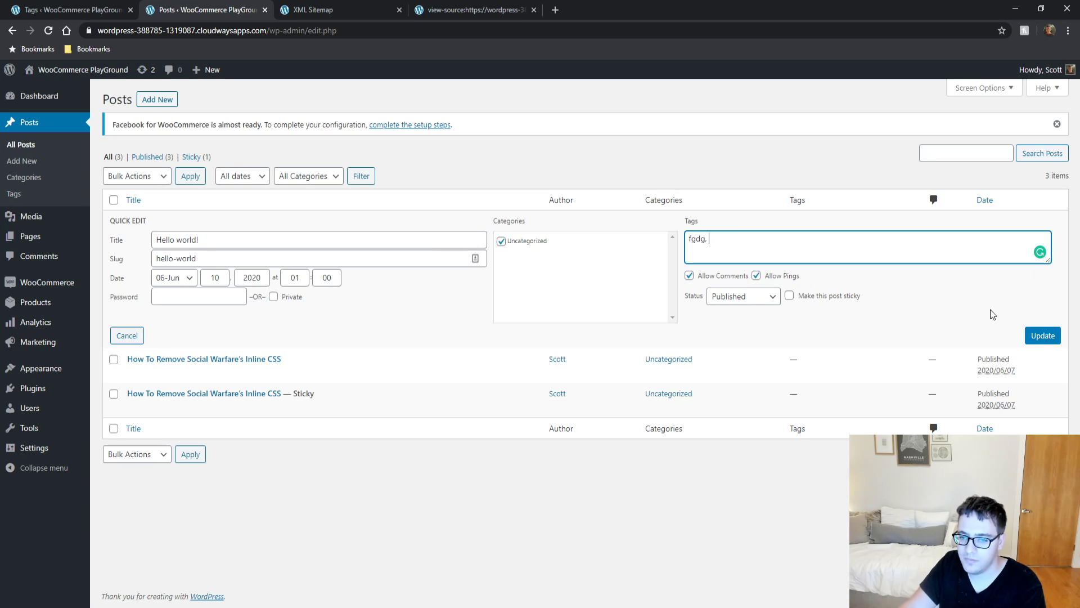
{"action": "left_click", "coordinate": [1048, 342]}
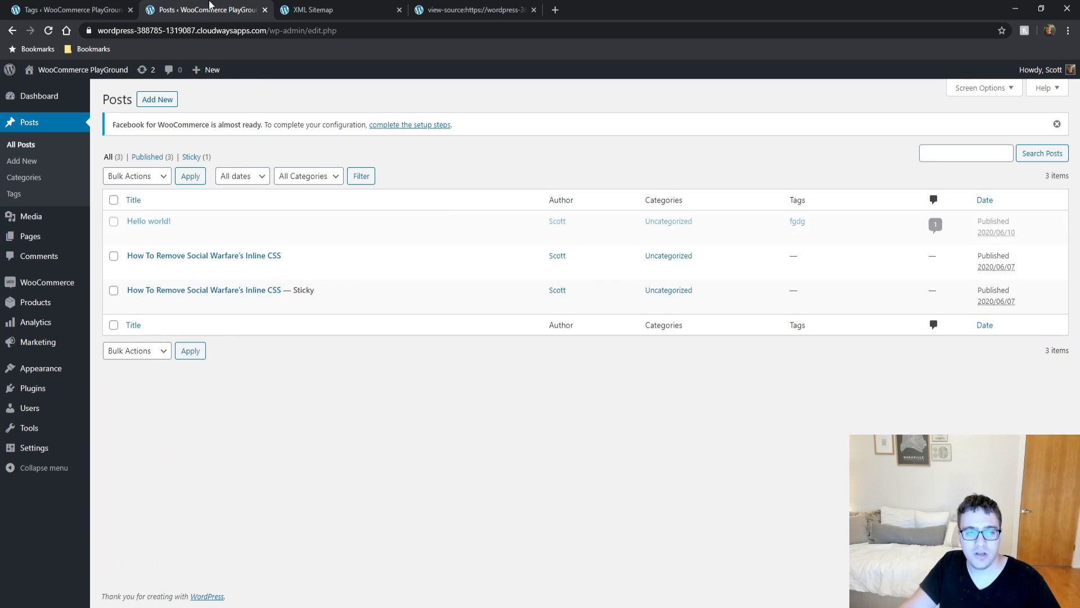
{"action": "left_click", "coordinate": [302, 6]}
Step: Reload the sitemap index and open sitemap-taxonomy-post_tag.xml, listing the /tag/dgf/ archive
{"action": "key", "text": "F5"}
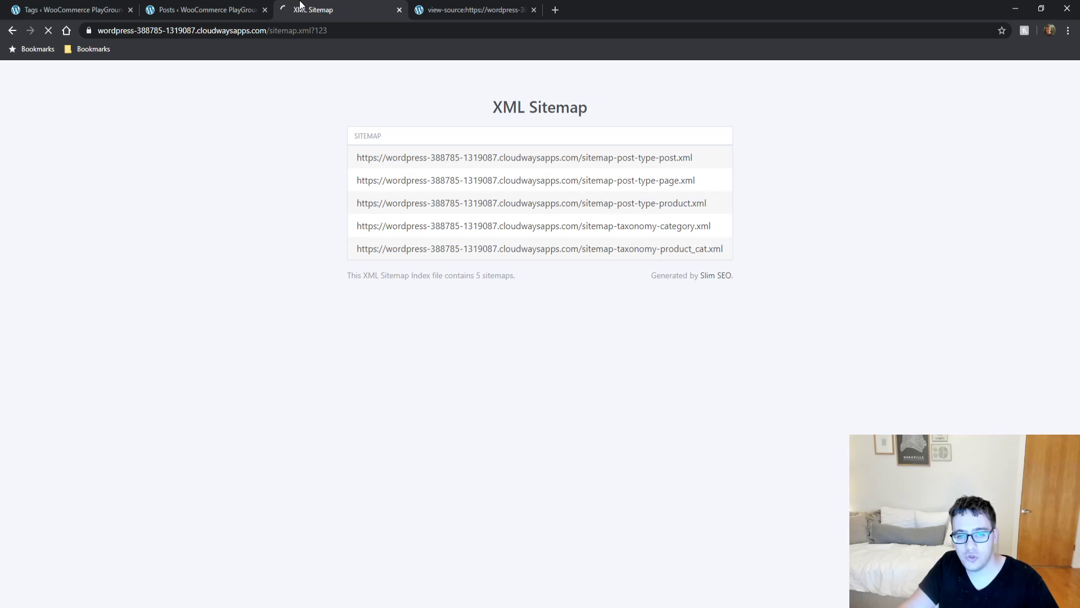
{"action": "left_click", "coordinate": [638, 250]}
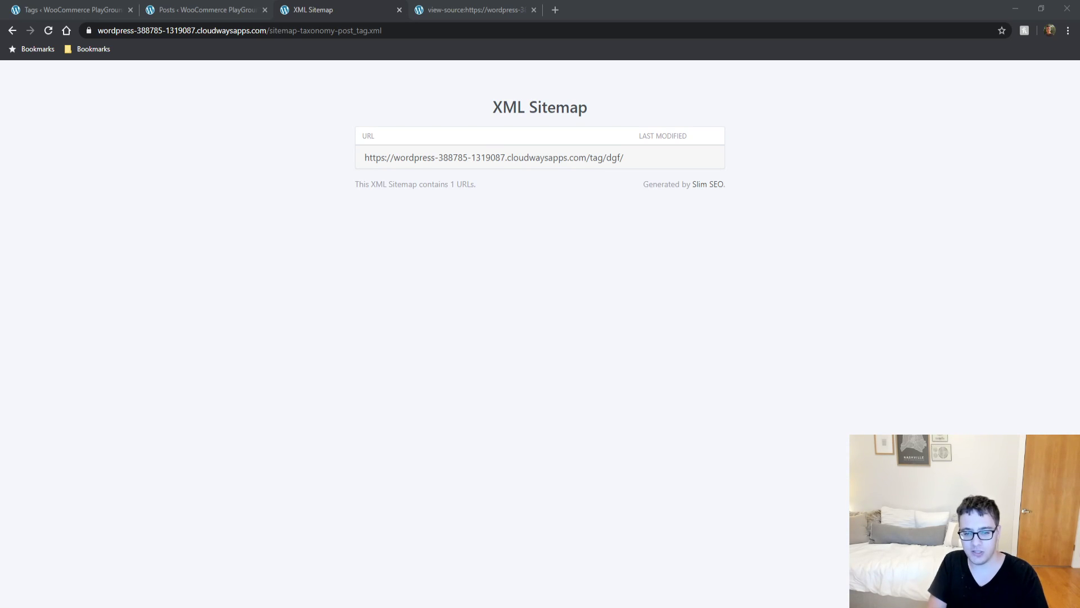
Step: View the fdsdffsf attachment from the Media Library, opening fdsdffsf.jpg directly
{"action": "key", "text": "ctrl+1"}
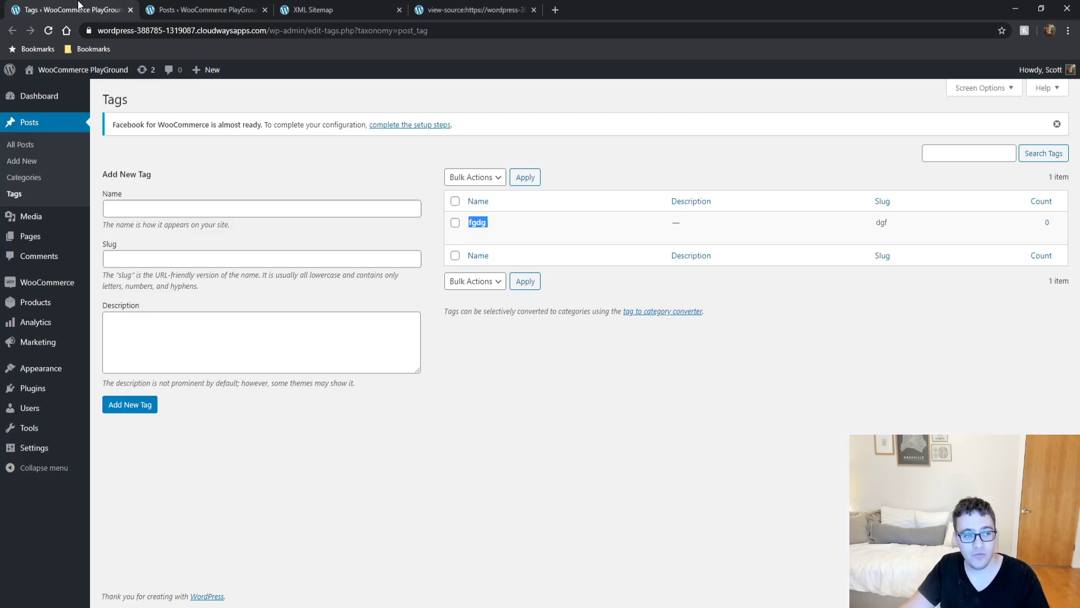
{"action": "left_click", "coordinate": [34, 216]}
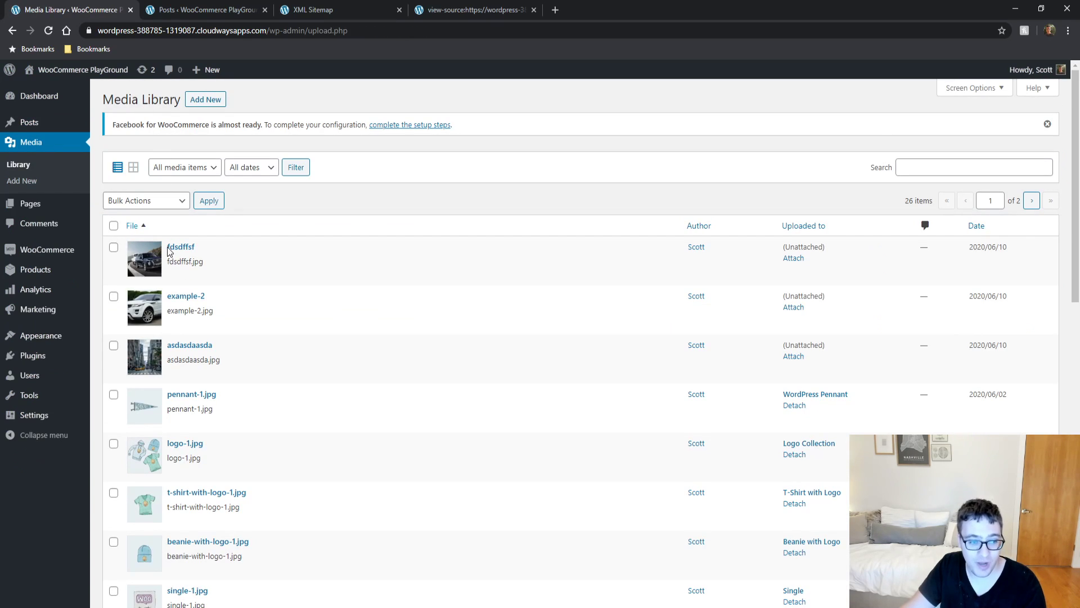
{"action": "mouse_move", "coordinate": [149, 272]}
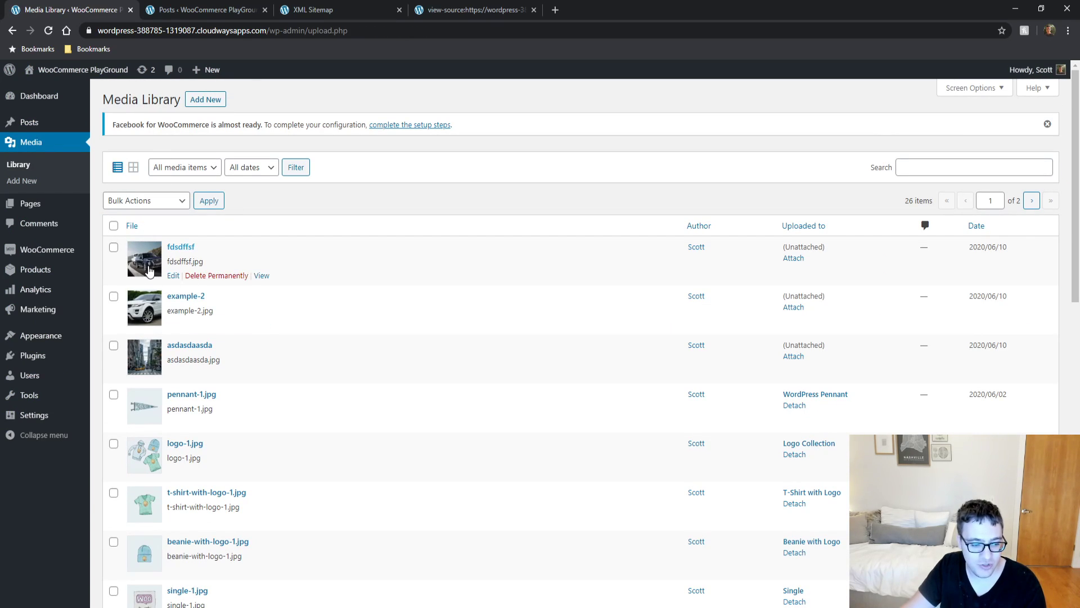
{"action": "left_click", "coordinate": [262, 275]}
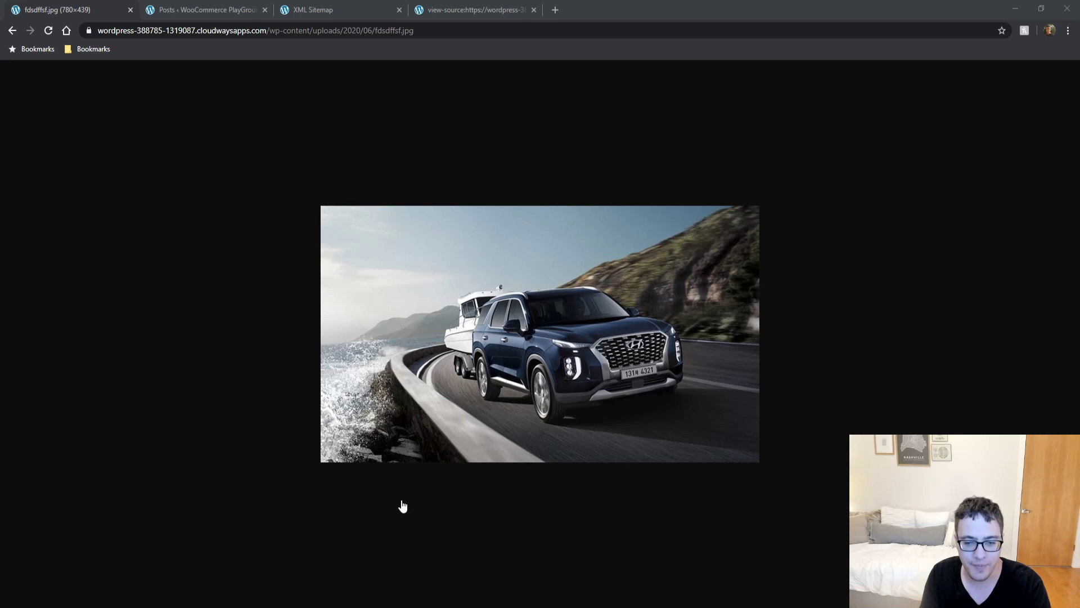
Step: Search the homepage source for json and step through its 3 matches
{"action": "left_click", "coordinate": [320, 10]}
{"action": "left_click", "coordinate": [450, 9]}
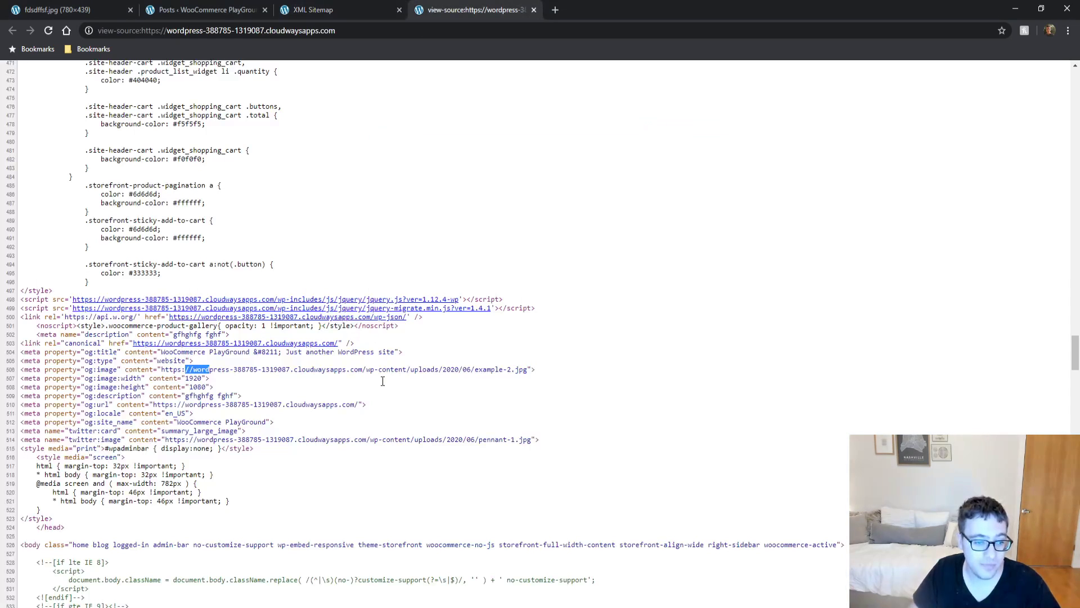
{"action": "left_click", "coordinate": [441, 475]}
{"action": "key", "text": "ctrl+f"}
{"action": "type", "text": "json"}
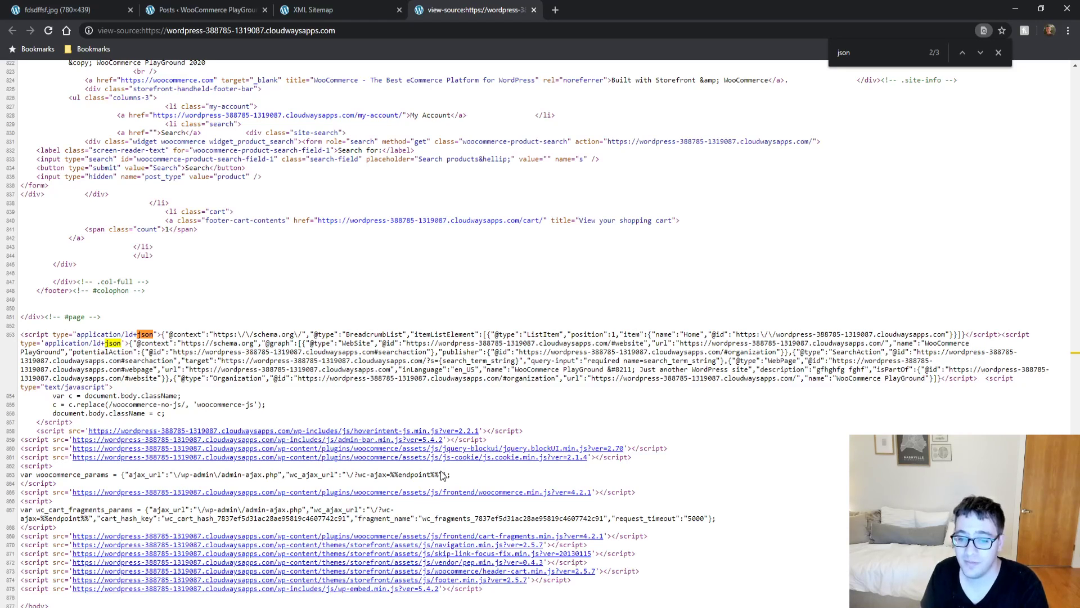
{"action": "key", "text": "Return"}
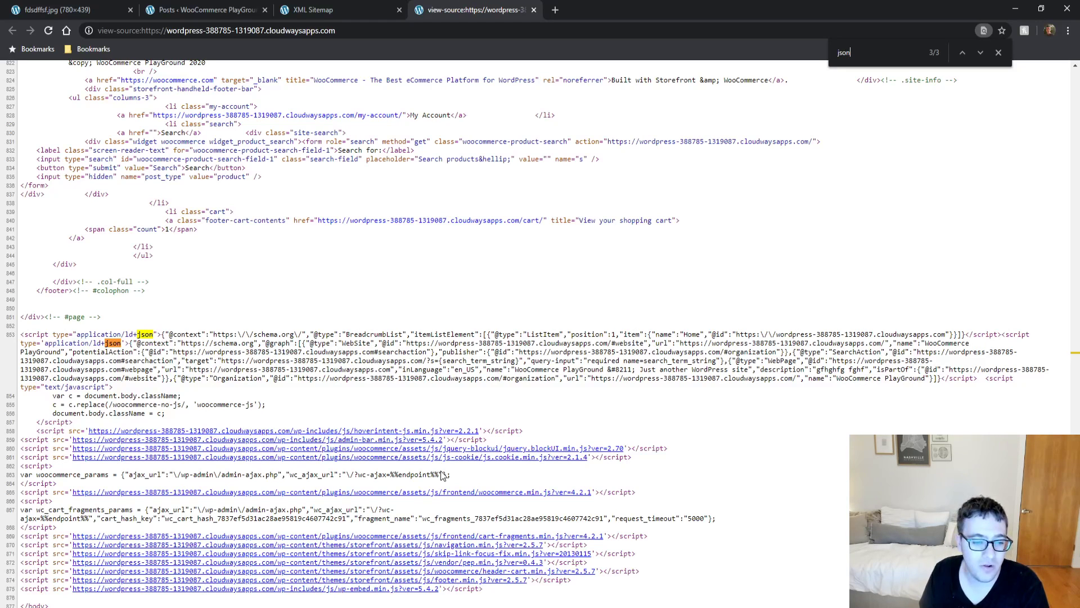
{"action": "key", "text": "Return"}
{"action": "key", "text": "Return"}
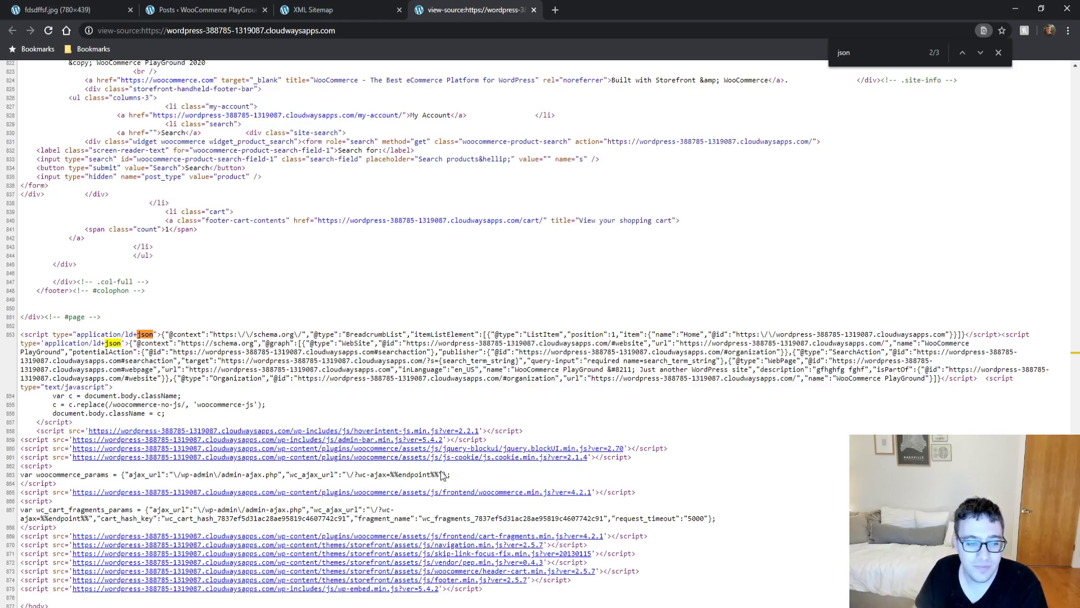
Step: Highlight the SearchAction part of the JSON-LD markup, then clear the selection
{"action": "left_click_drag", "start_coordinate": [696, 352], "coordinate": [731, 360]}
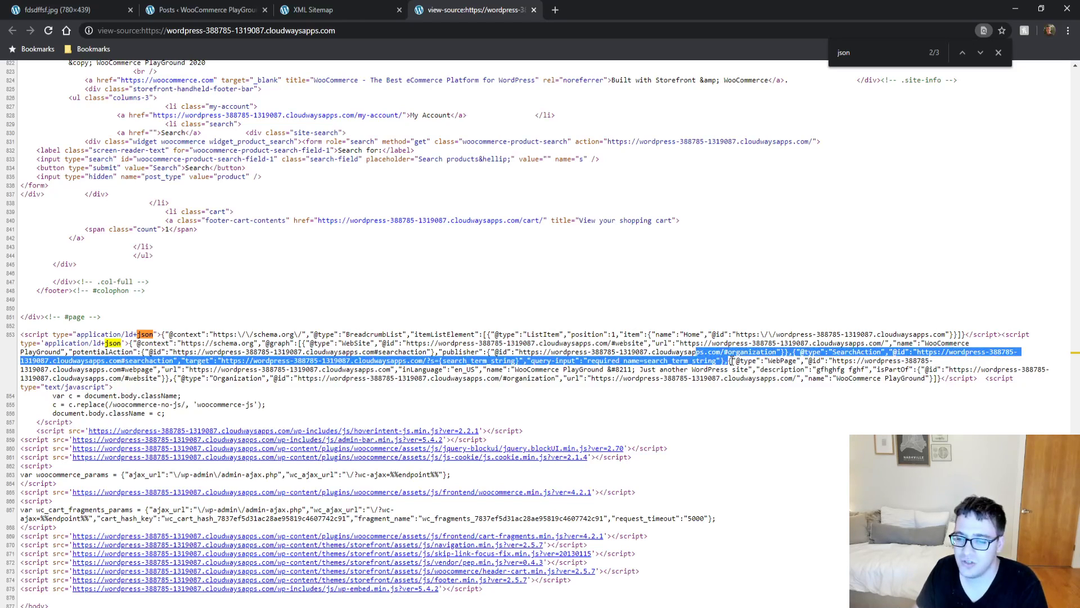
{"action": "left_click", "coordinate": [729, 373]}
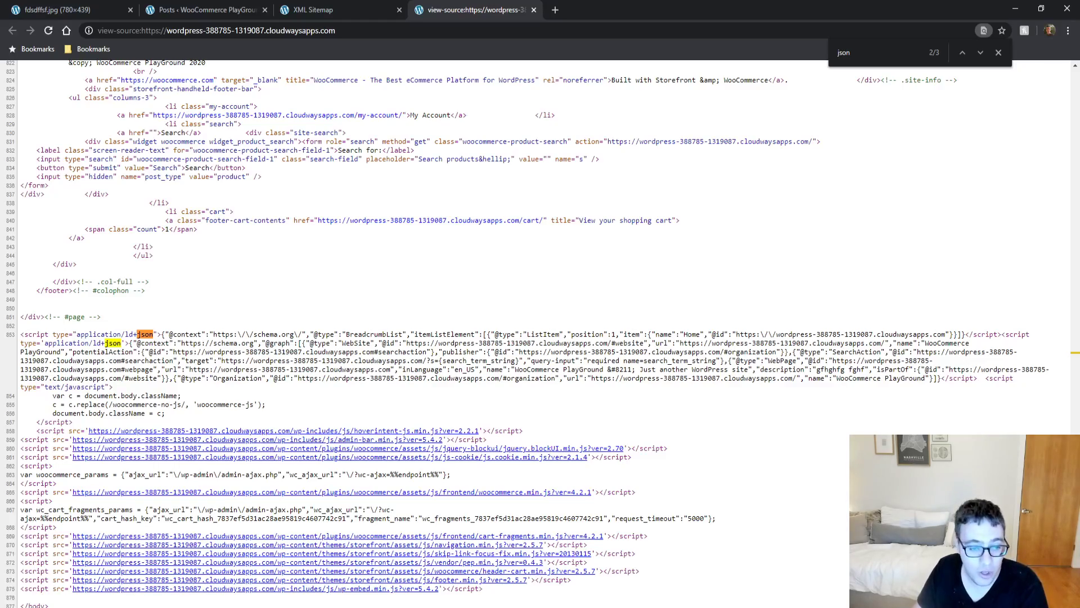
{"action": "scroll", "coordinate": [942, 270], "scroll_direction": "up", "scroll_amount": 20}
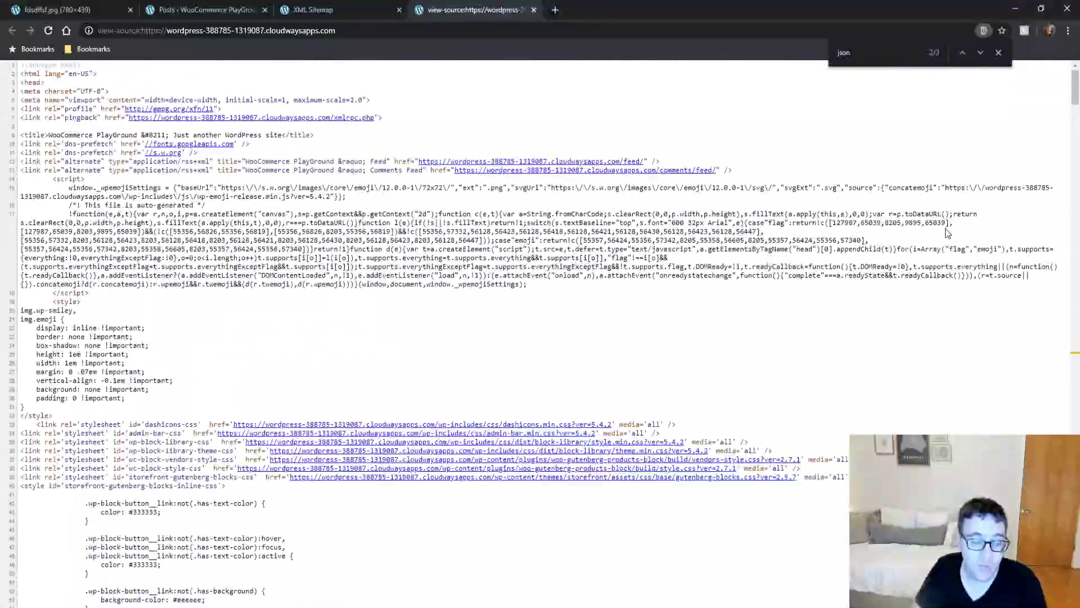